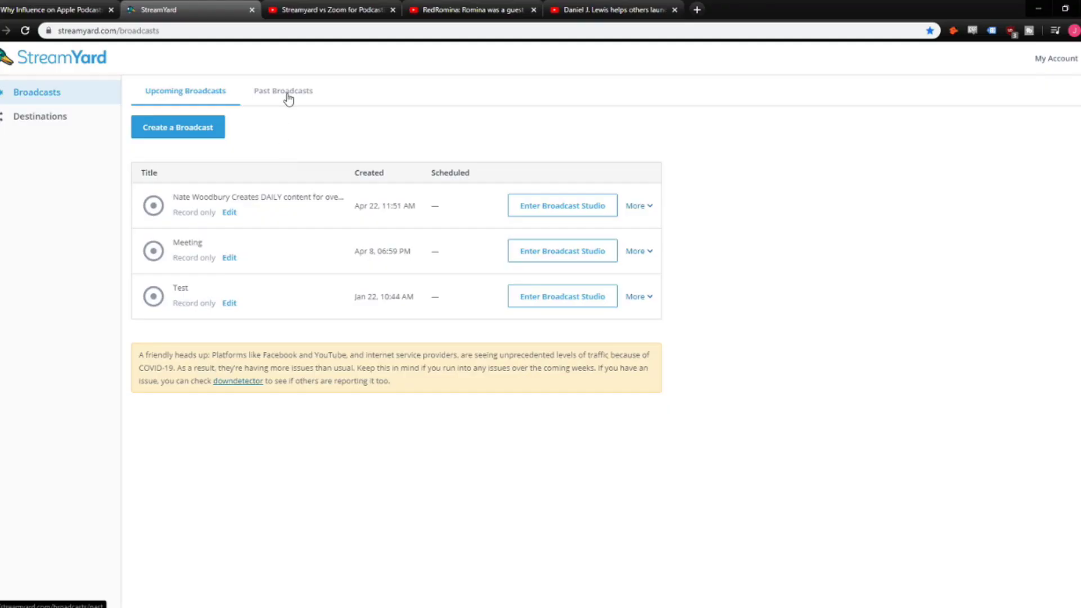
# Step: Switch to the Past Broadcasts list to see ended broadcasts with their dates and durations
pyautogui.click(295, 96)
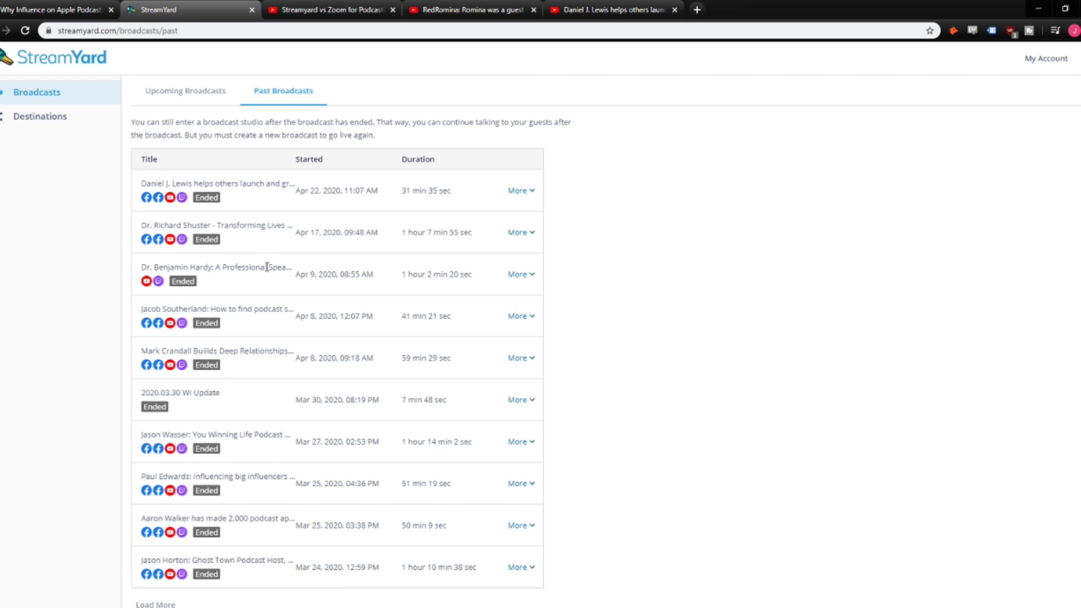
pyautogui.scroll(-1, 342, 292)
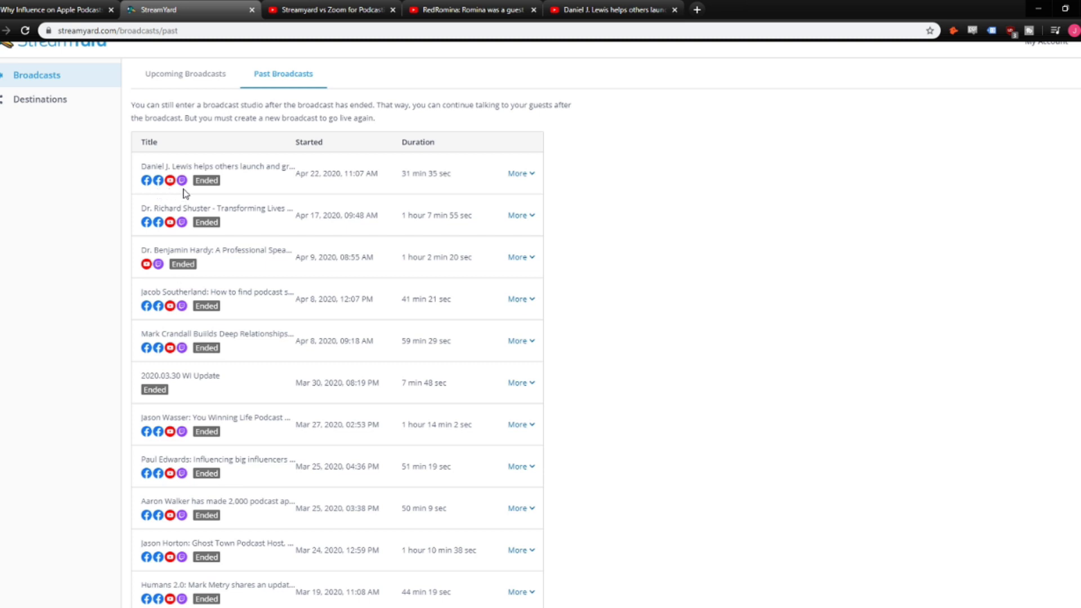
pyautogui.scroll(-5, 296, 320)
pyautogui.scroll(6, 299, 338)
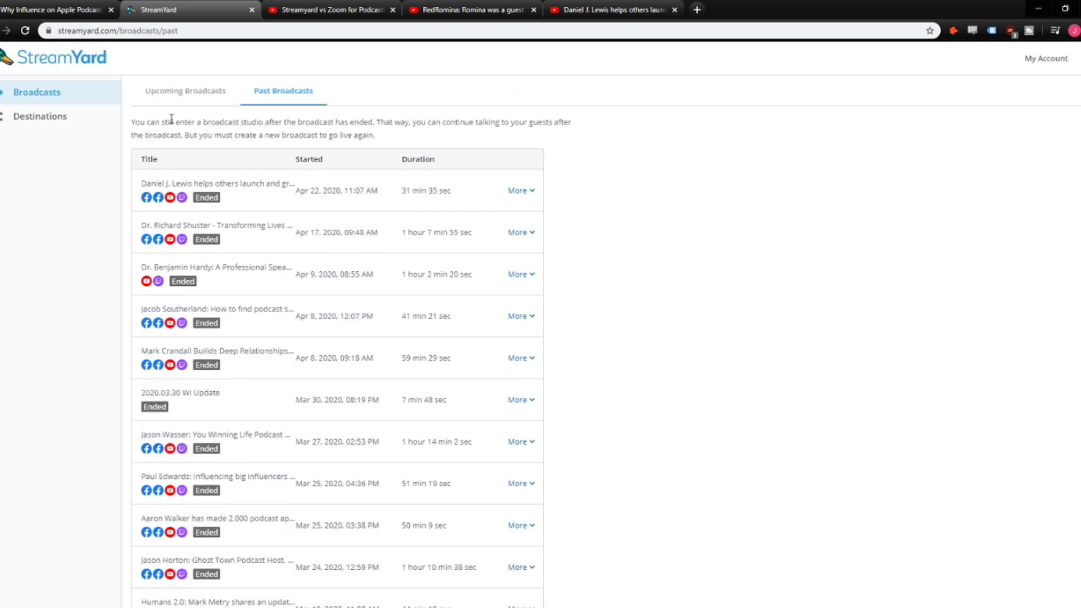
pyautogui.click(183, 99)
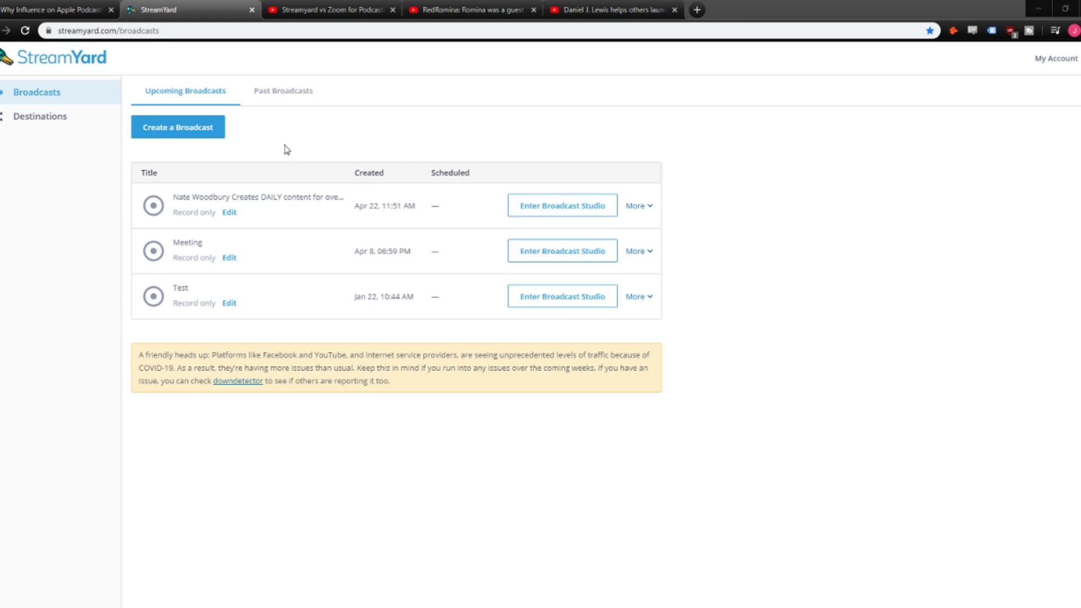
pyautogui.click(56, 124)
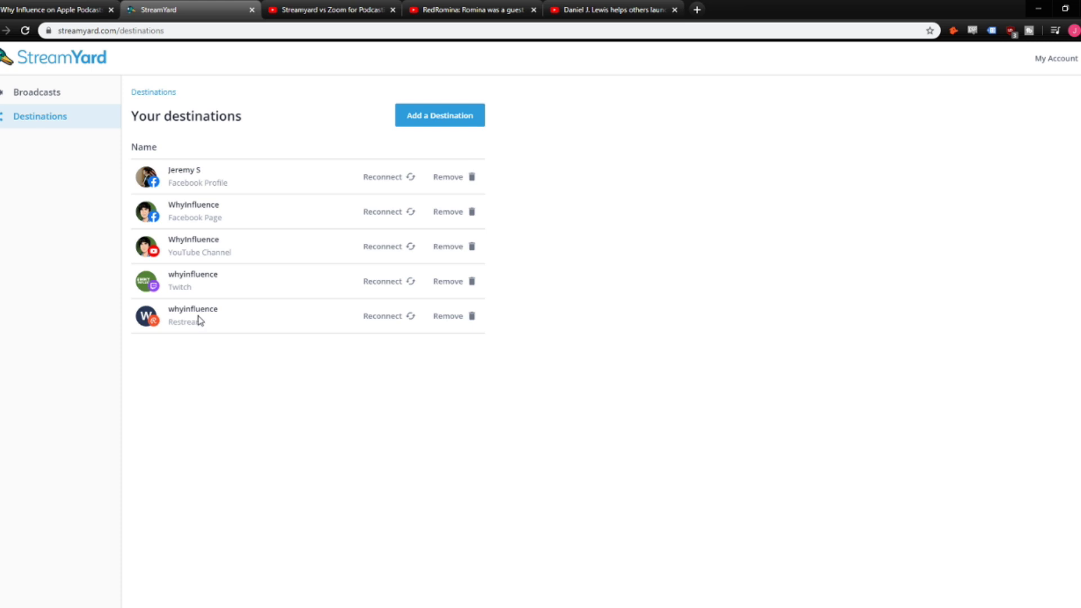
# Step: Start connecting a new streaming destination, which leads to the pricing plans page
pyautogui.click(431, 130)
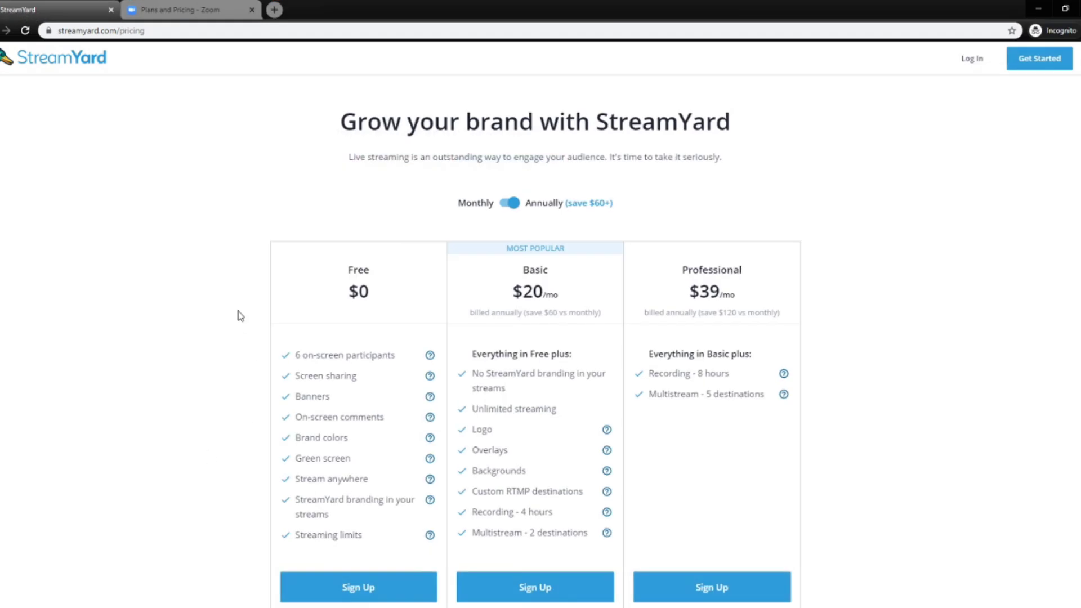
# Step: Highlight the plan prices: Free at $0, Basic at $20/mo, and the Professional plan
pyautogui.scroll(-1, 352, 220)
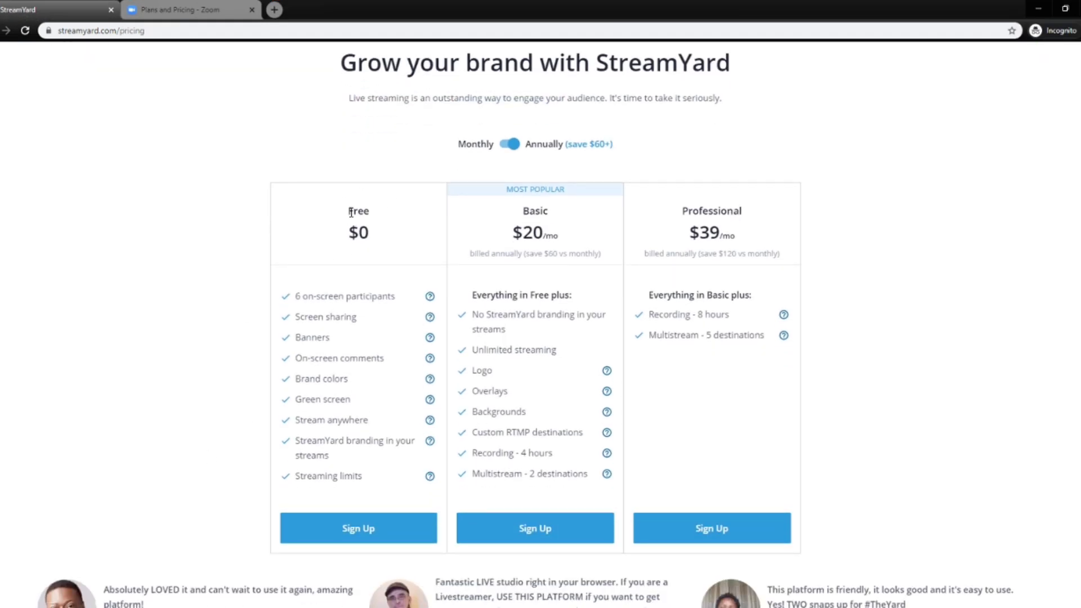
pyautogui.moveTo(347, 204); pyautogui.dragTo(392, 259)
pyautogui.click(394, 260)
pyautogui.moveTo(516, 218); pyautogui.dragTo(618, 235)
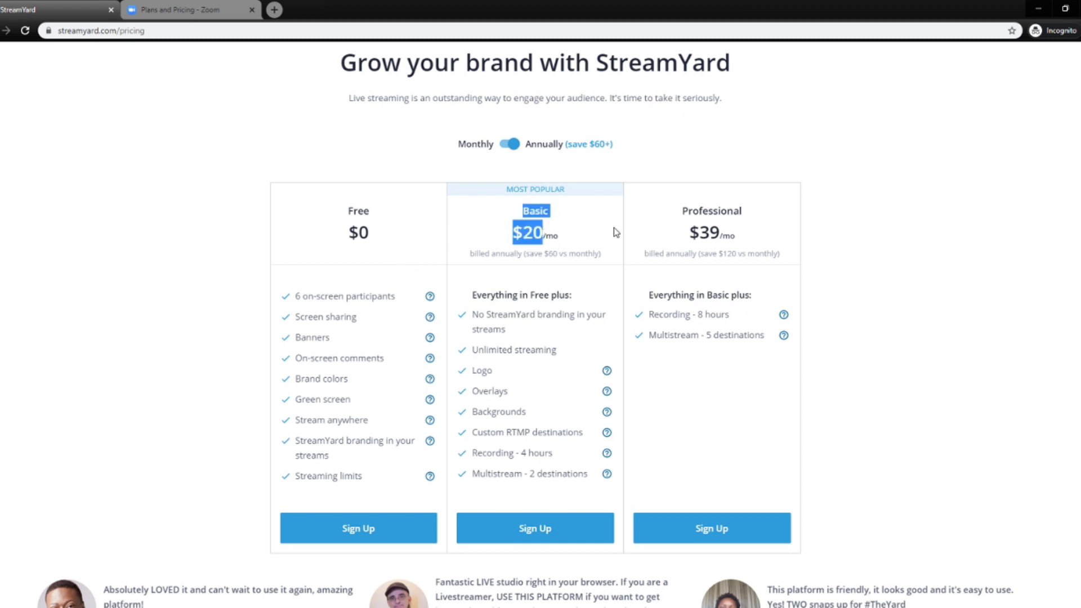
pyautogui.click(704, 212)
pyautogui.moveTo(704, 212); pyautogui.dragTo(764, 231)
pyautogui.click(700, 233)
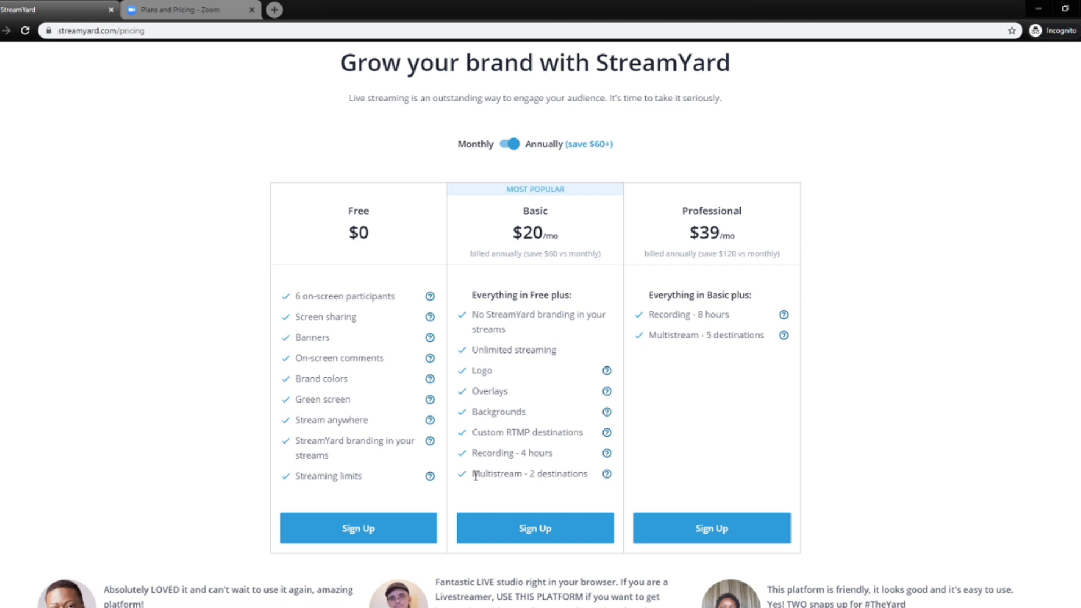
# Step: Compare Basic and Professional limits: 4 vs 8 recording hours, 2 vs 5 multistream destinations
pyautogui.moveTo(475, 450); pyautogui.dragTo(555, 454)
pyautogui.click(557, 458)
pyautogui.tripleClick(567, 450)
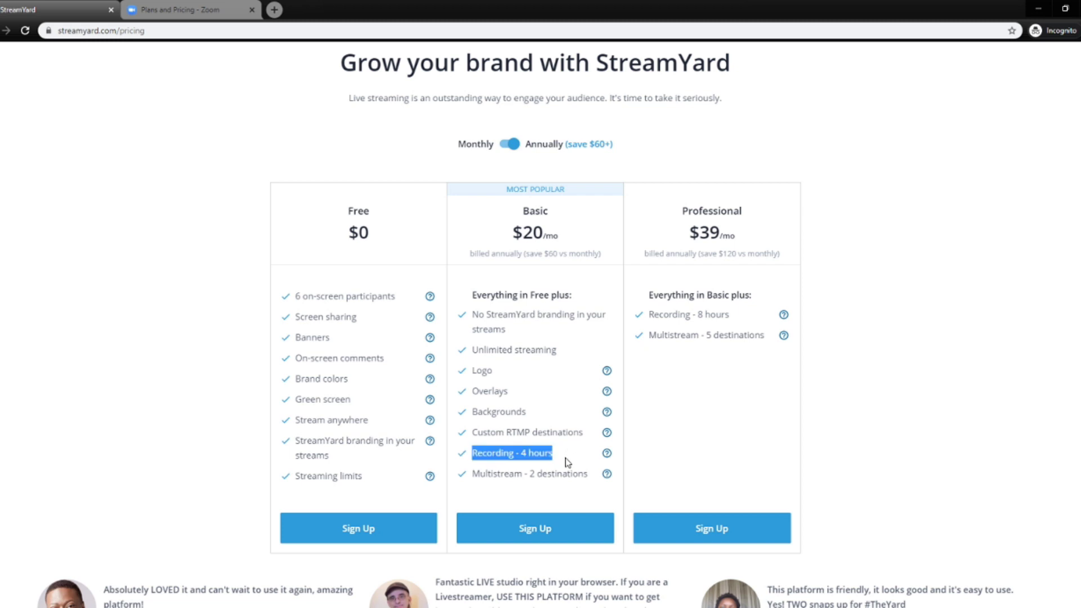
pyautogui.click(652, 315)
pyautogui.moveTo(653, 314); pyautogui.dragTo(774, 317)
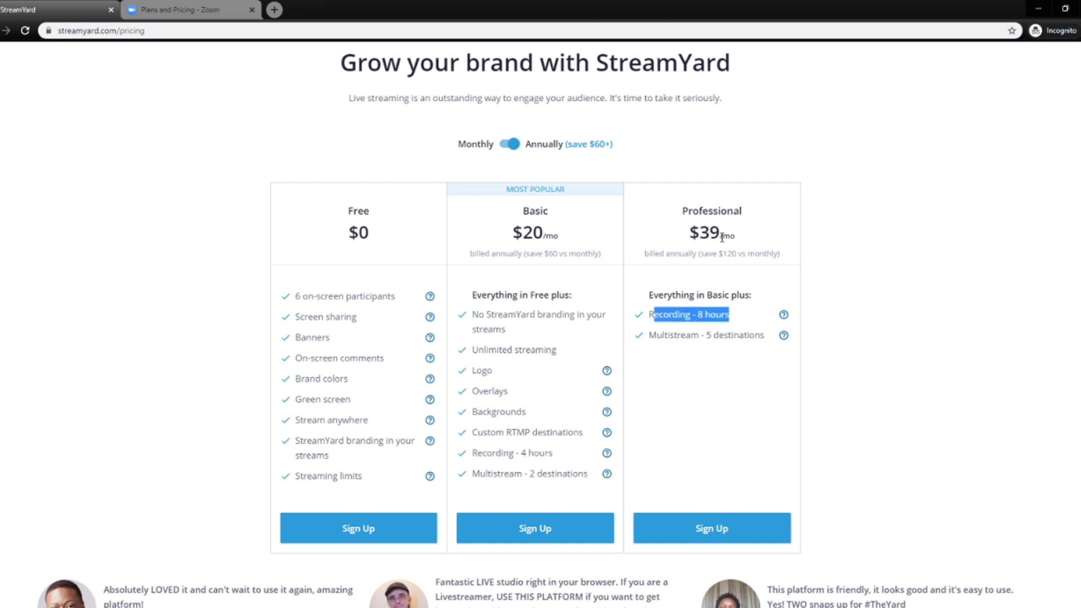
pyautogui.moveTo(472, 474); pyautogui.dragTo(586, 478)
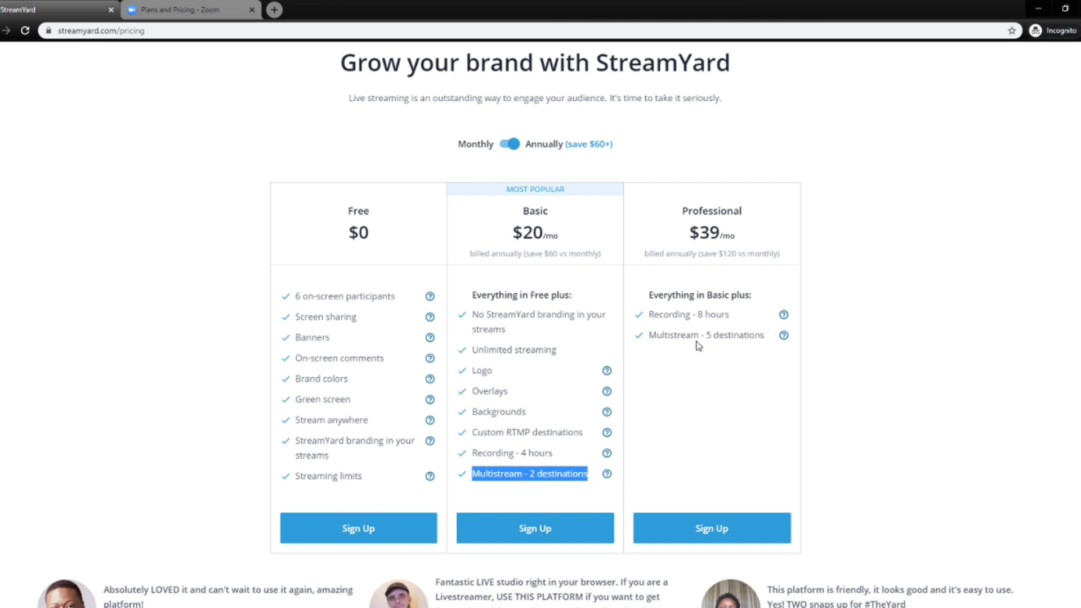
pyautogui.moveTo(698, 336); pyautogui.dragTo(783, 339)
pyautogui.click(719, 353)
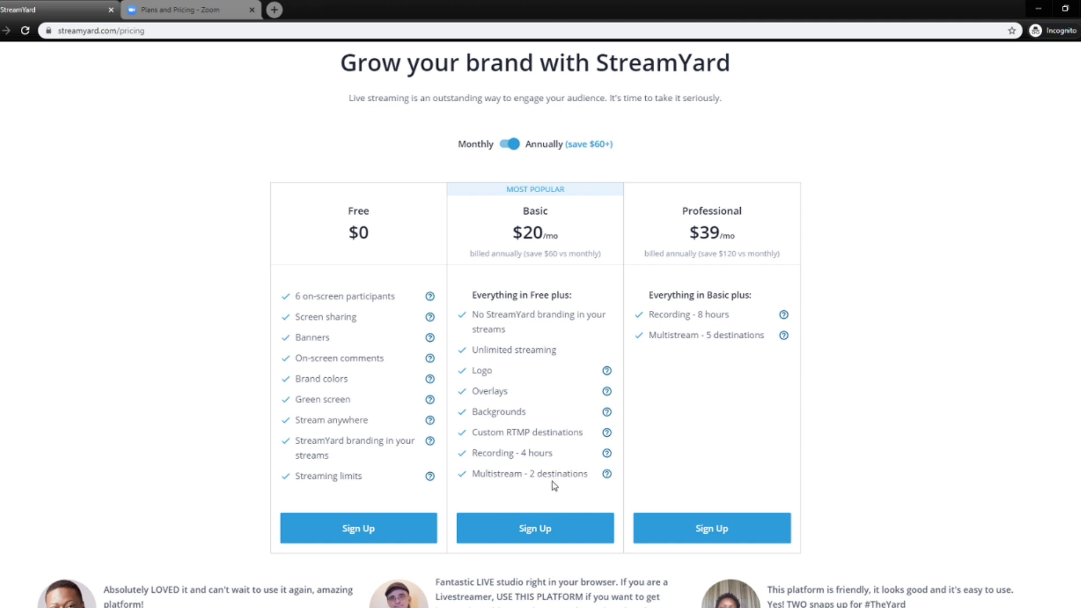
pyautogui.moveTo(529, 474); pyautogui.dragTo(537, 478)
pyautogui.tripleClick(517, 221)
pyautogui.click(520, 222)
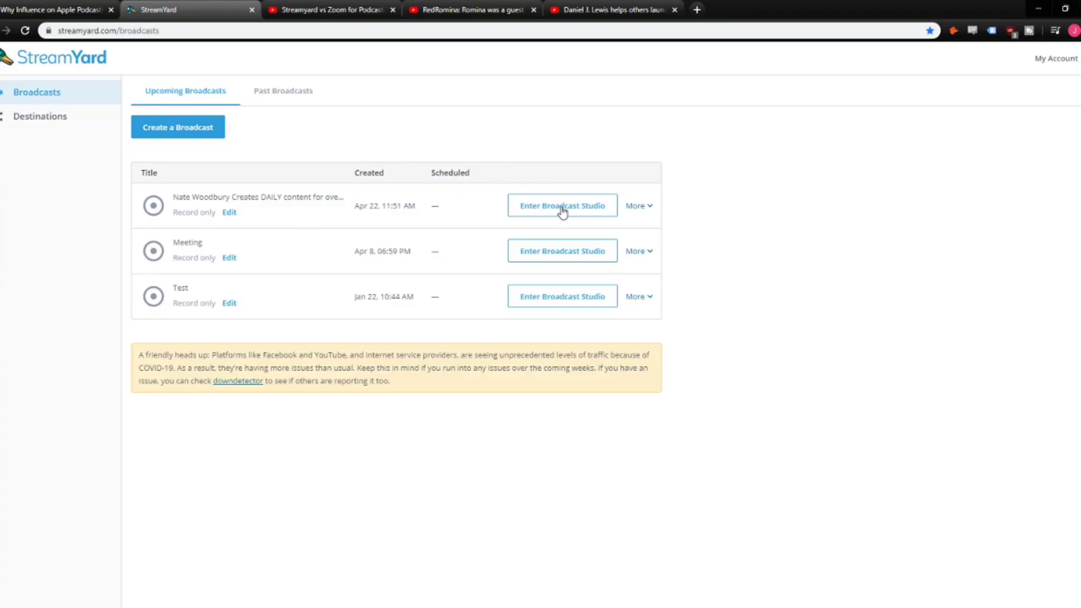
# Step: Enter the first upcoming broadcast's studio without a mic or camera
pyautogui.click(532, 209)
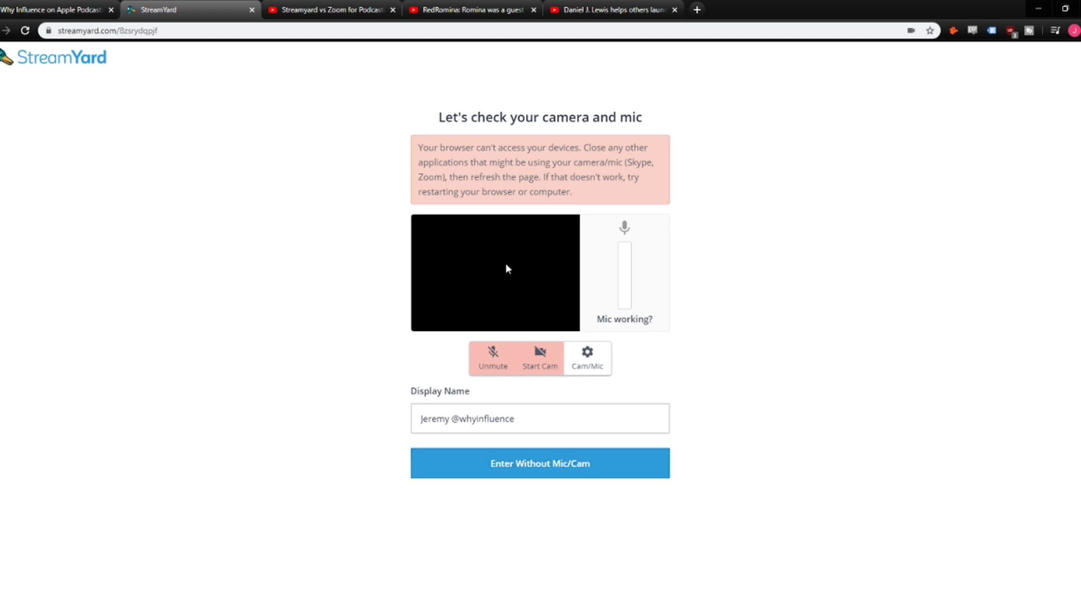
pyautogui.click(530, 471)
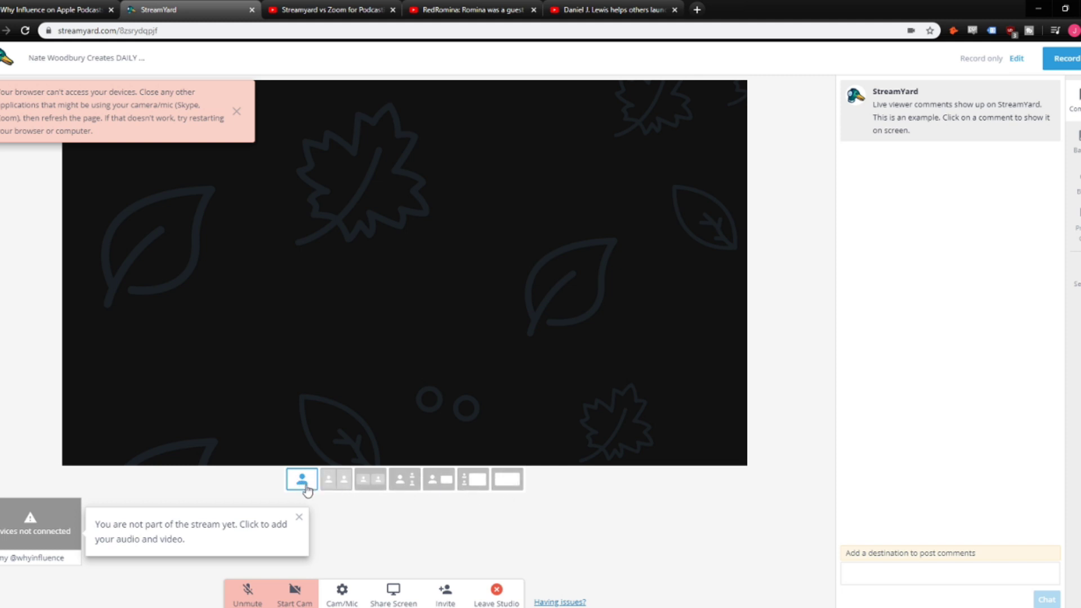
# Step: Try the stage layouts in turn, settling on small participant tiles beside a large screen
pyautogui.click(337, 485)
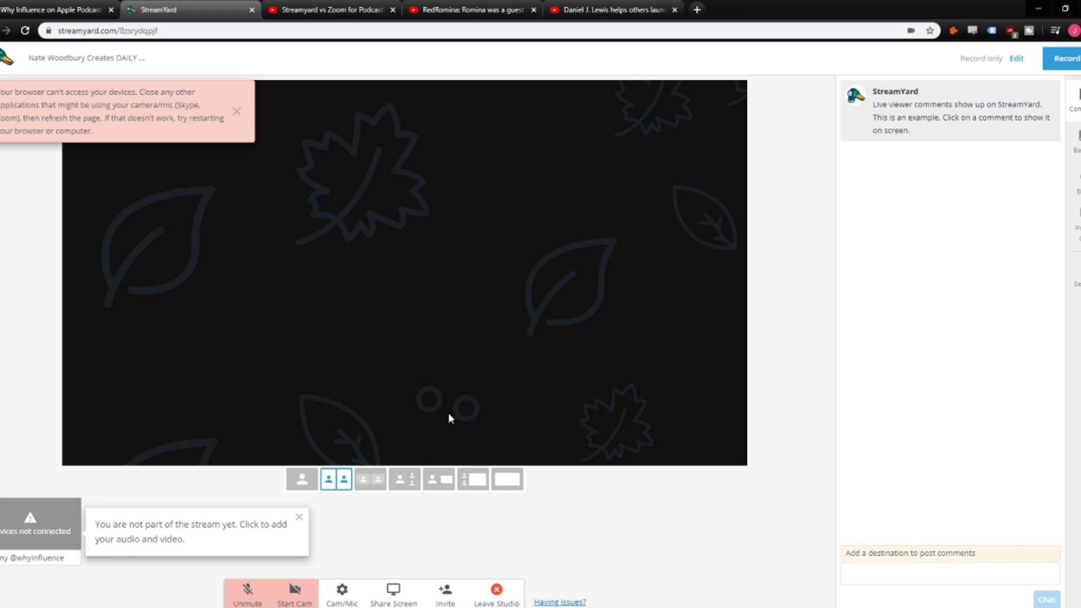
pyautogui.click(372, 484)
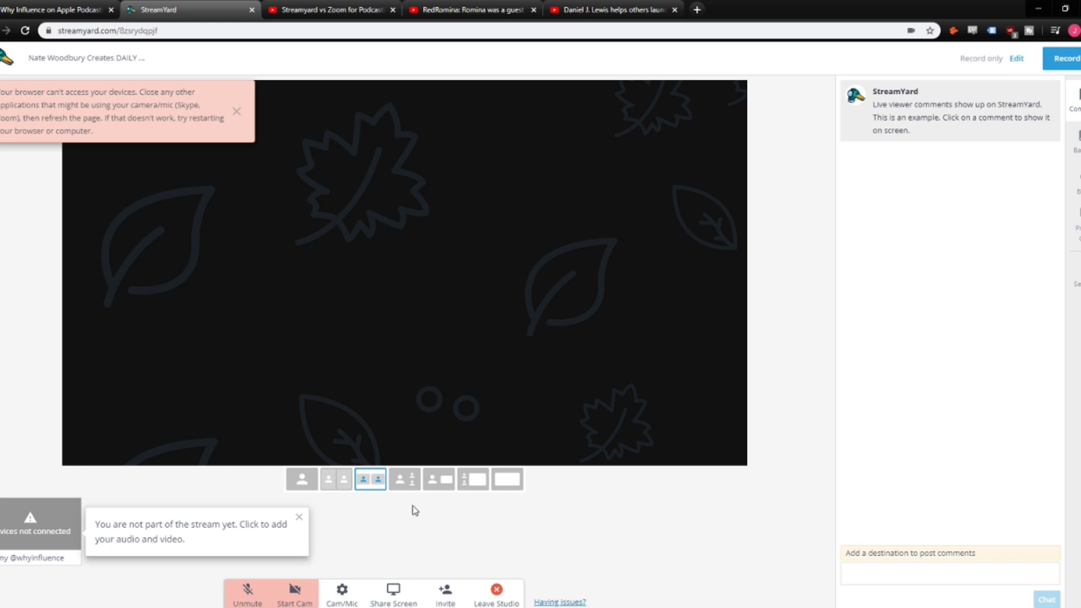
pyautogui.click(405, 481)
pyautogui.click(442, 484)
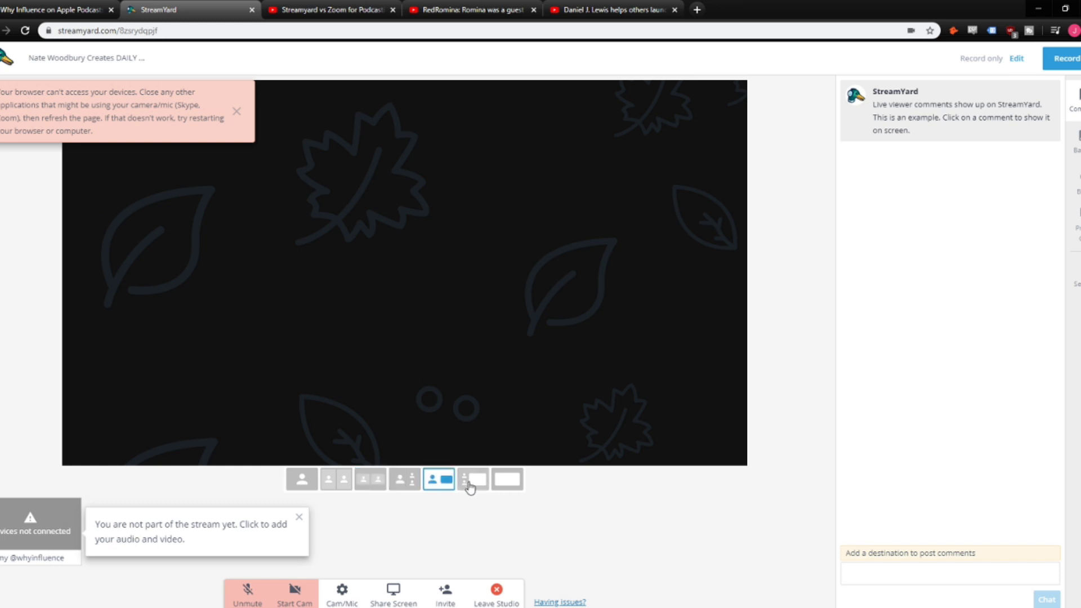
pyautogui.click(473, 484)
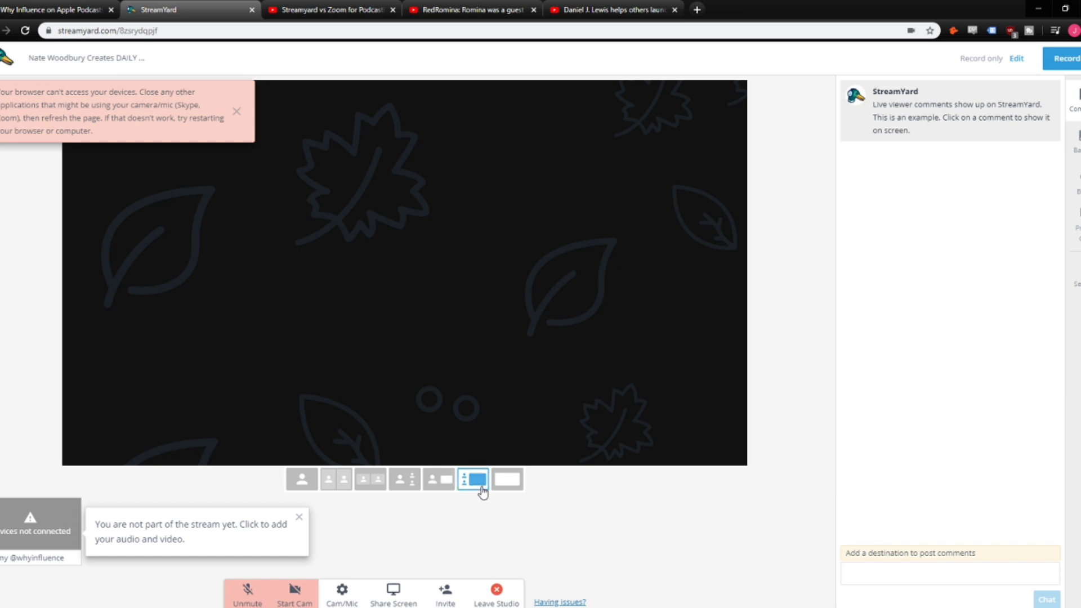
pyautogui.click(504, 491)
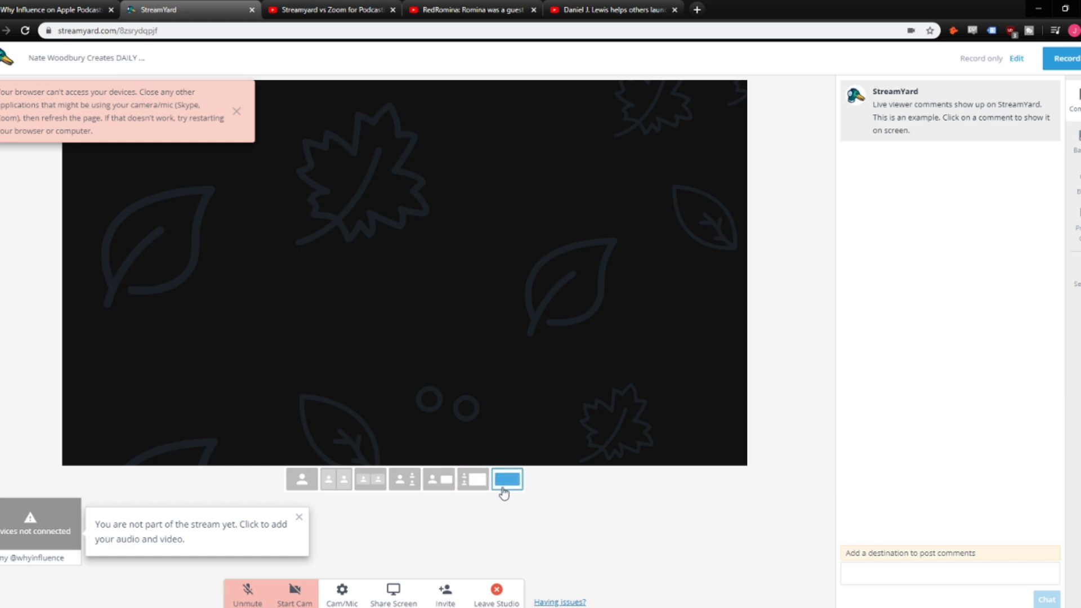
pyautogui.click(438, 479)
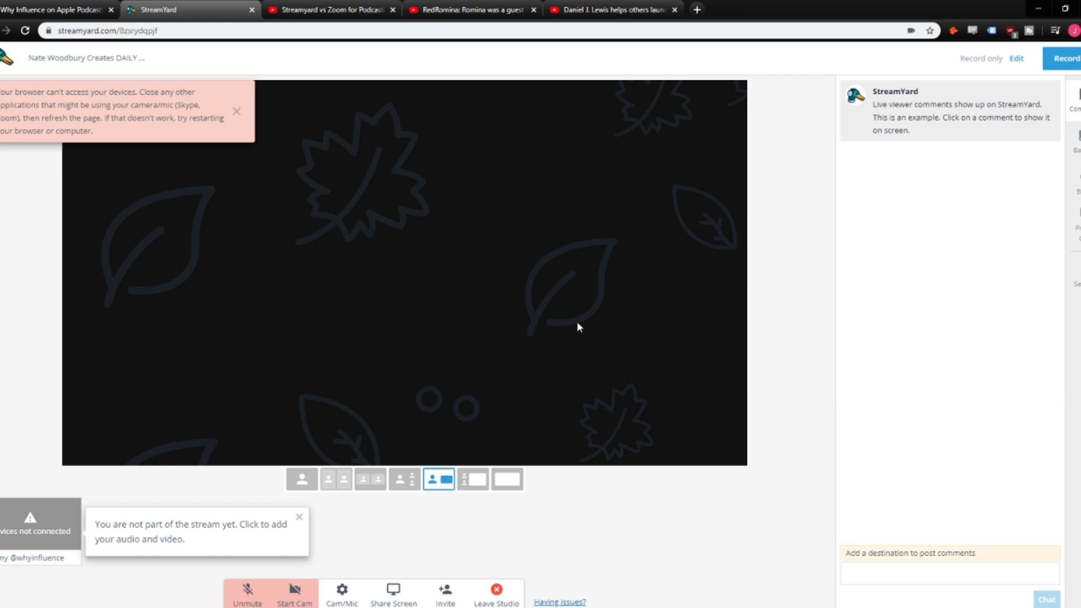
pyautogui.click(474, 485)
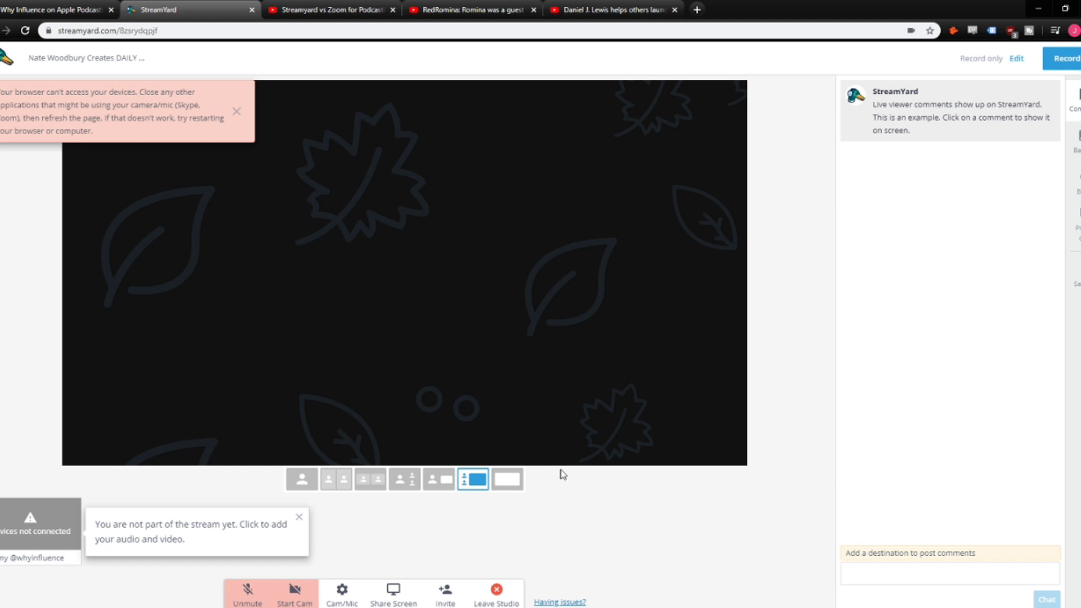
# Step: Switch the stage to the screen-only layout
pyautogui.click(507, 479)
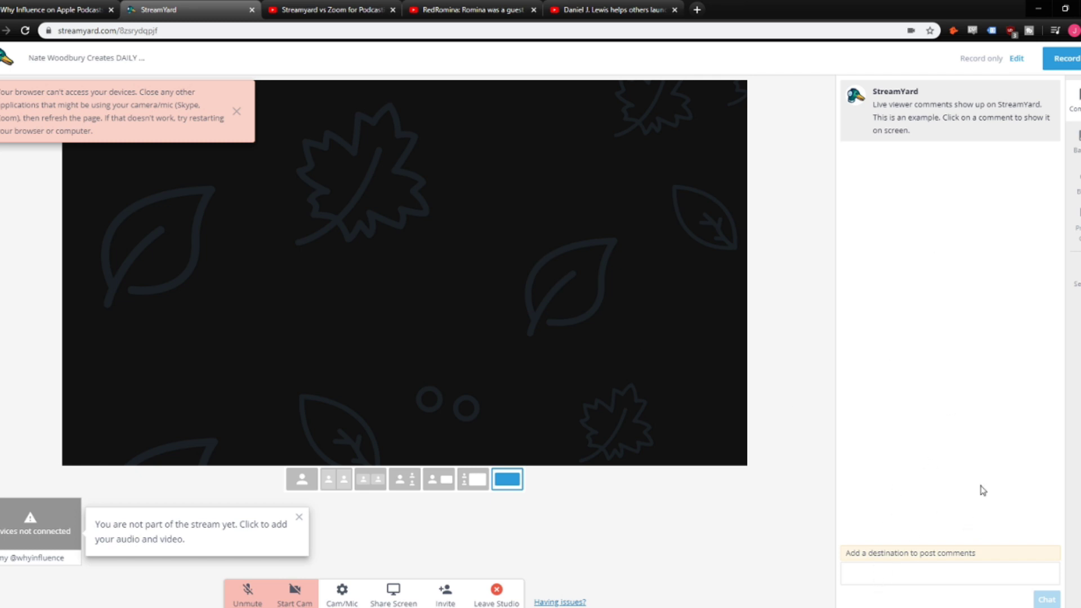
# Step: Bring up the YouTube tab showing the past guest episode replay
pyautogui.click(461, 9)
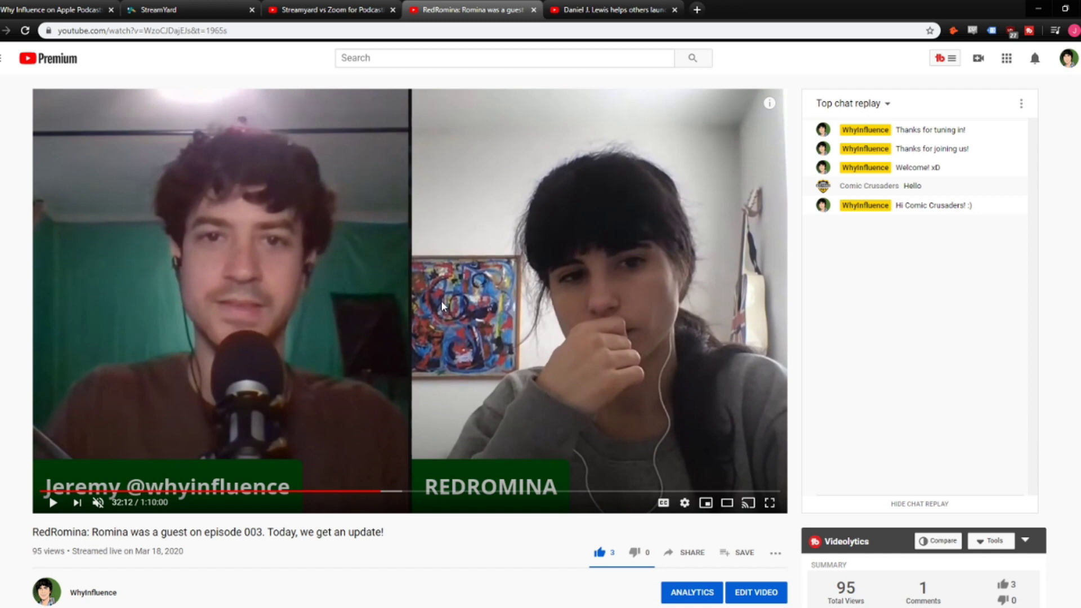
# Step: Play the RedRomina replay until the Comic Crusaders comment appears, pause it, and return to StreamYard
pyautogui.click(405, 301)
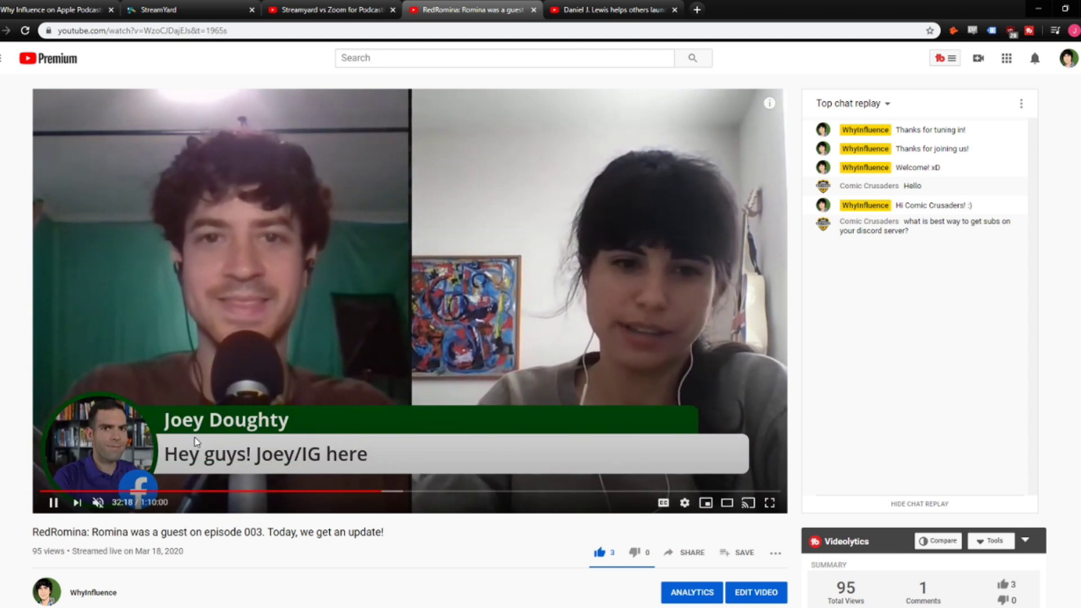
pyautogui.click(192, 473)
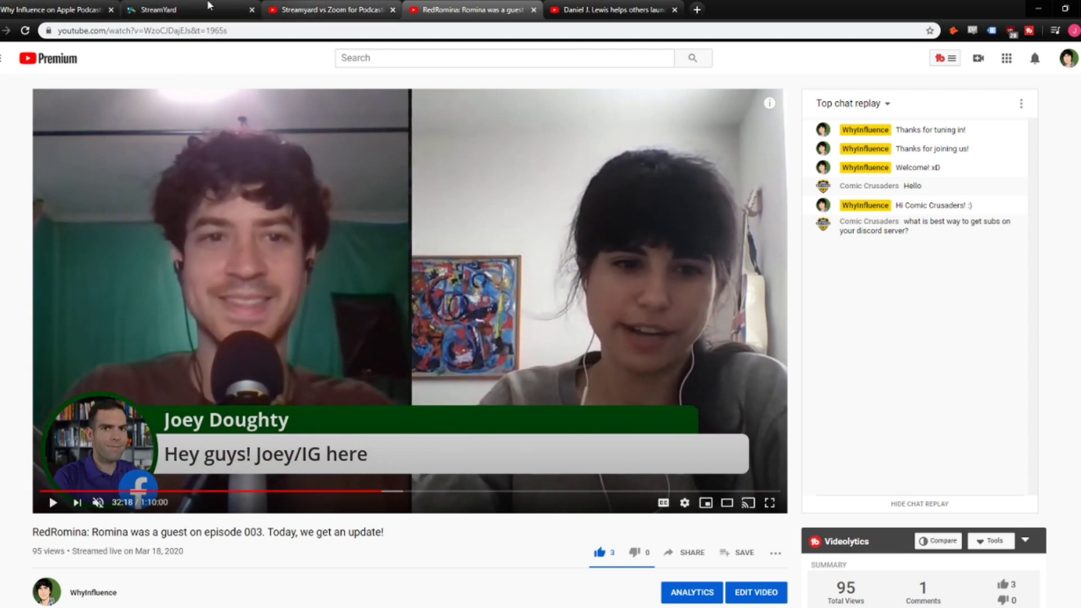
pyautogui.click(169, 10)
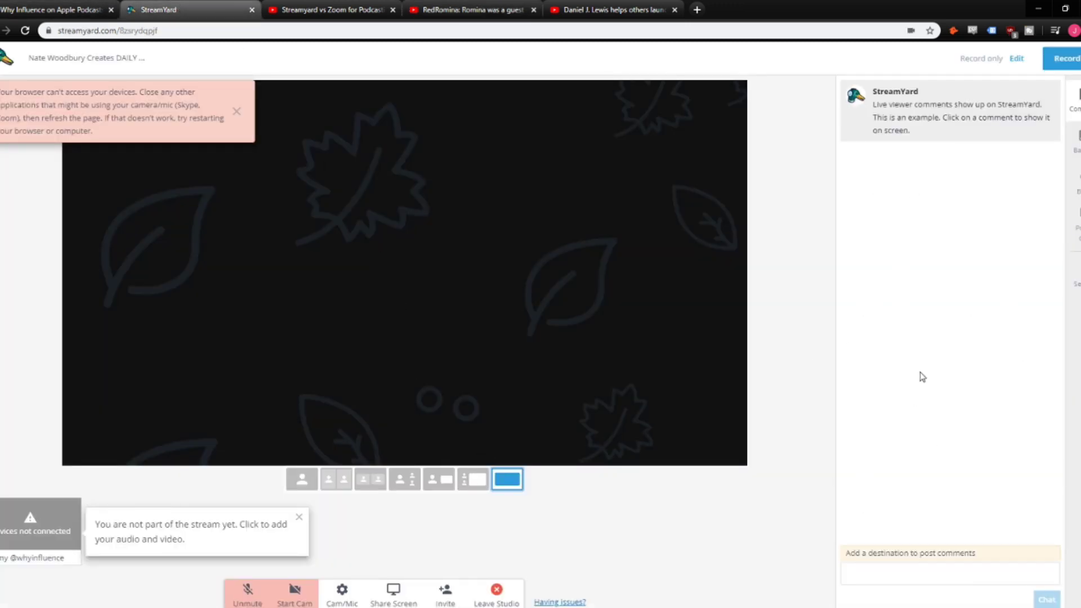
pyautogui.click(470, 8)
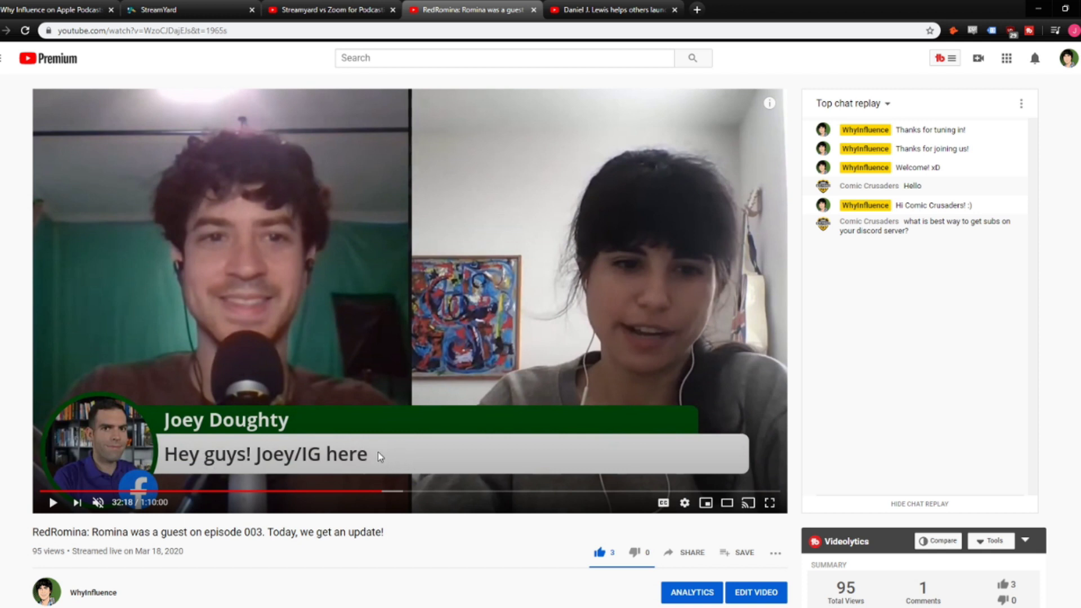
pyautogui.click(213, 6)
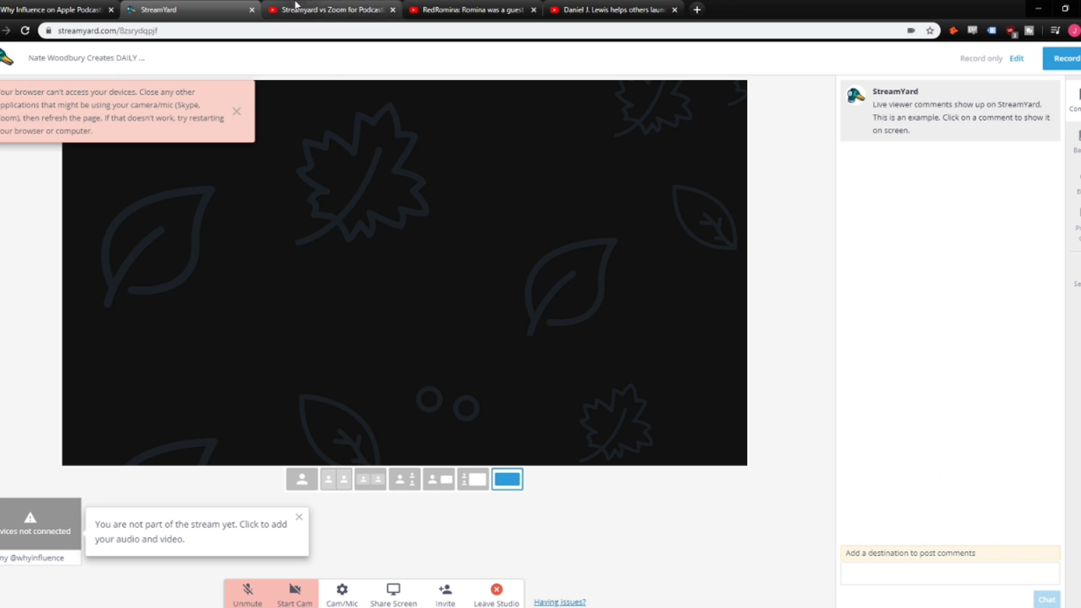
pyautogui.click(338, 9)
pyautogui.click(464, 5)
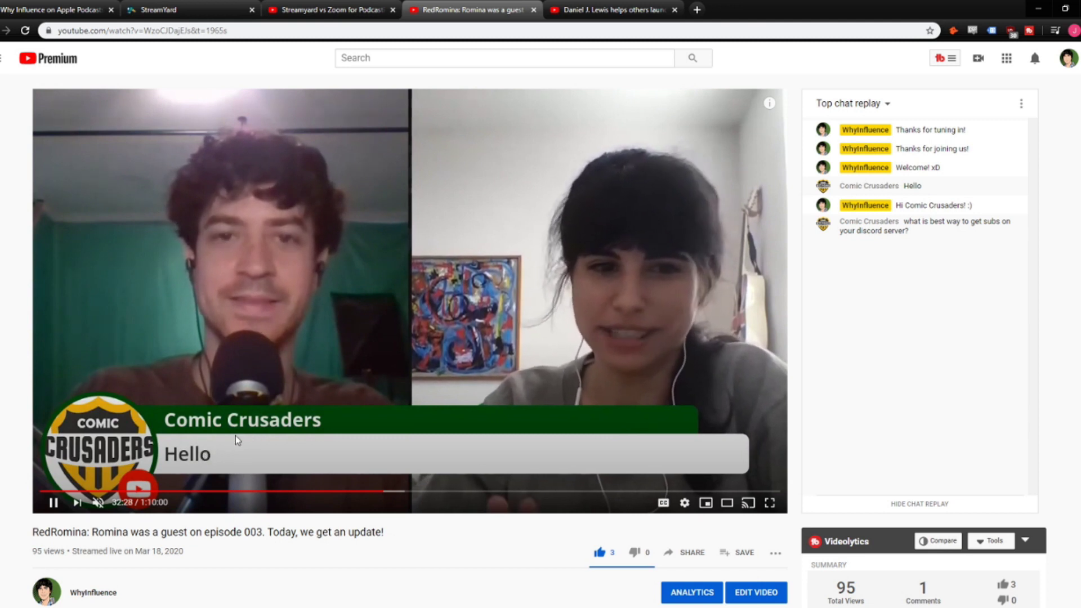
pyautogui.click(139, 483)
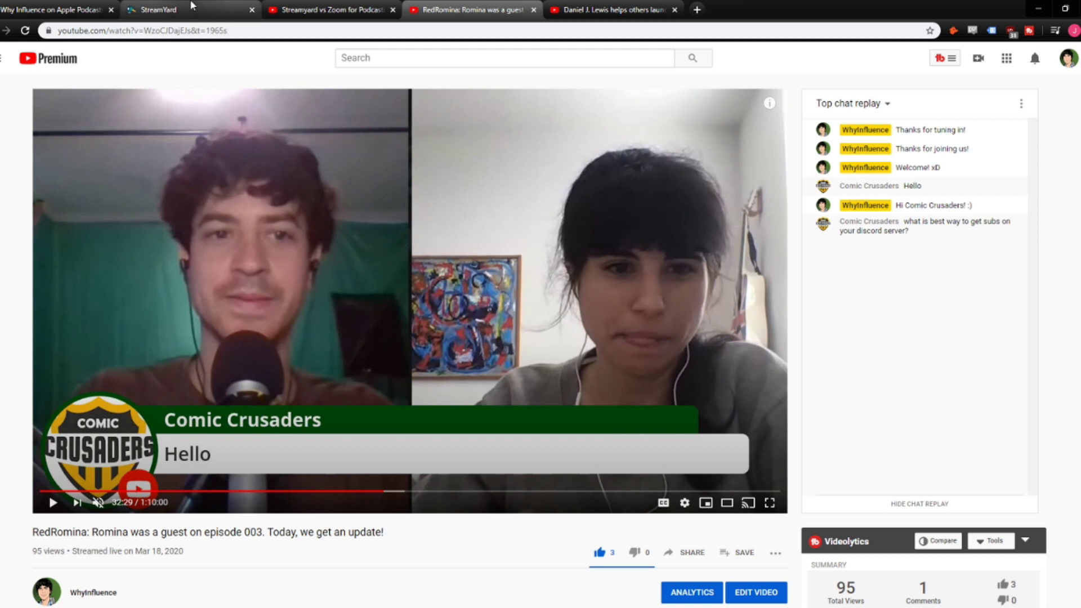
pyautogui.click(192, 8)
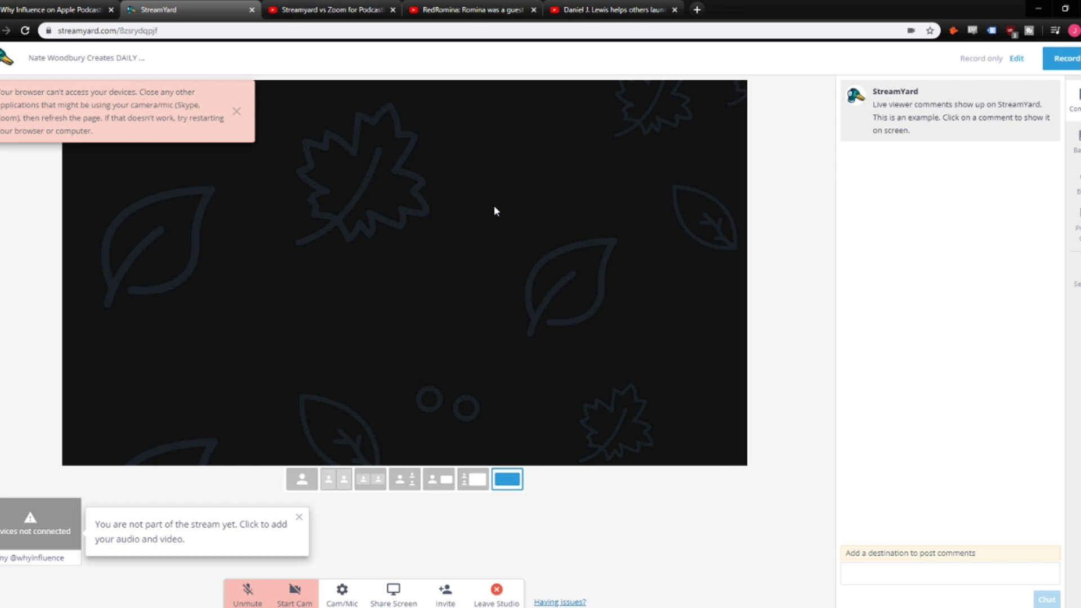
# Step: Show the Misc folder's 'Waiting to start' banner on stage
pyautogui.click(1076, 142)
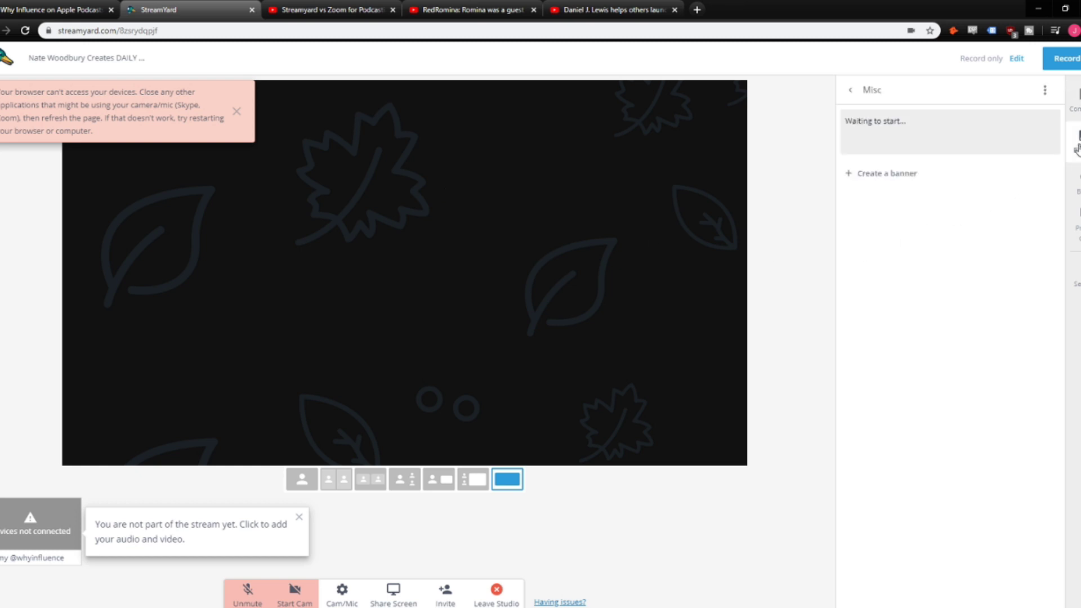
pyautogui.click(940, 153)
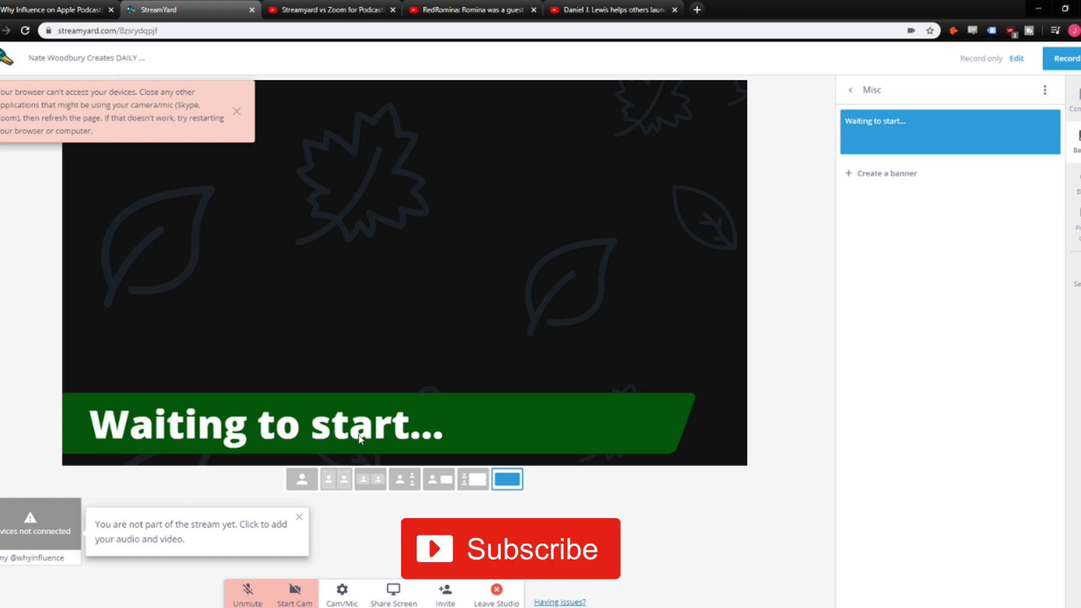
pyautogui.moveTo(903, 139)
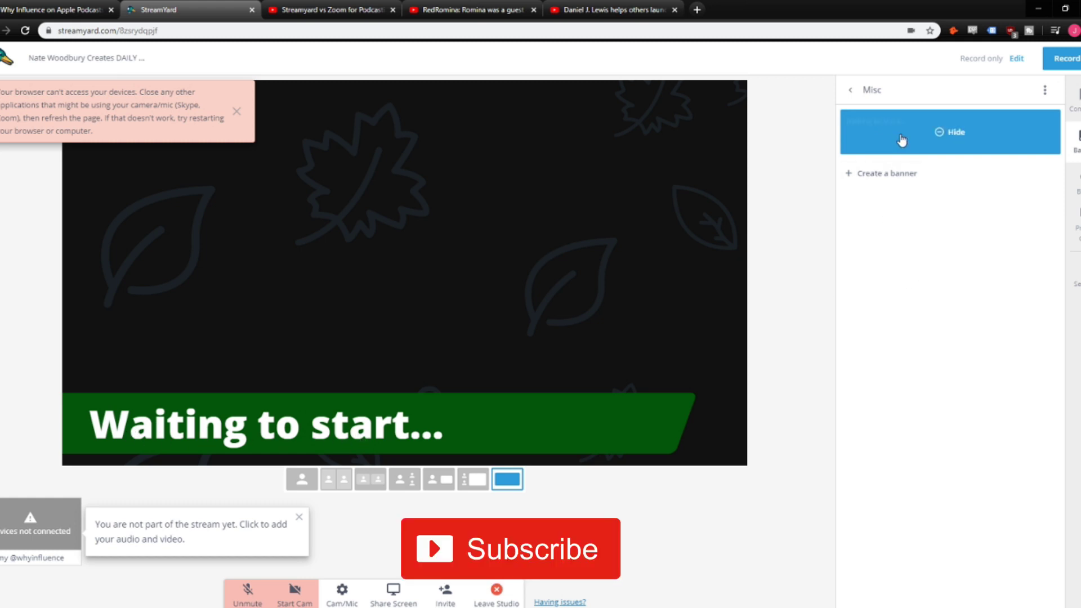
pyautogui.click(953, 133)
pyautogui.click(951, 137)
# Step: Create a 'Hello' banner in the Misc folder and show it on stage
pyautogui.click(904, 174)
pyautogui.write('Hello')
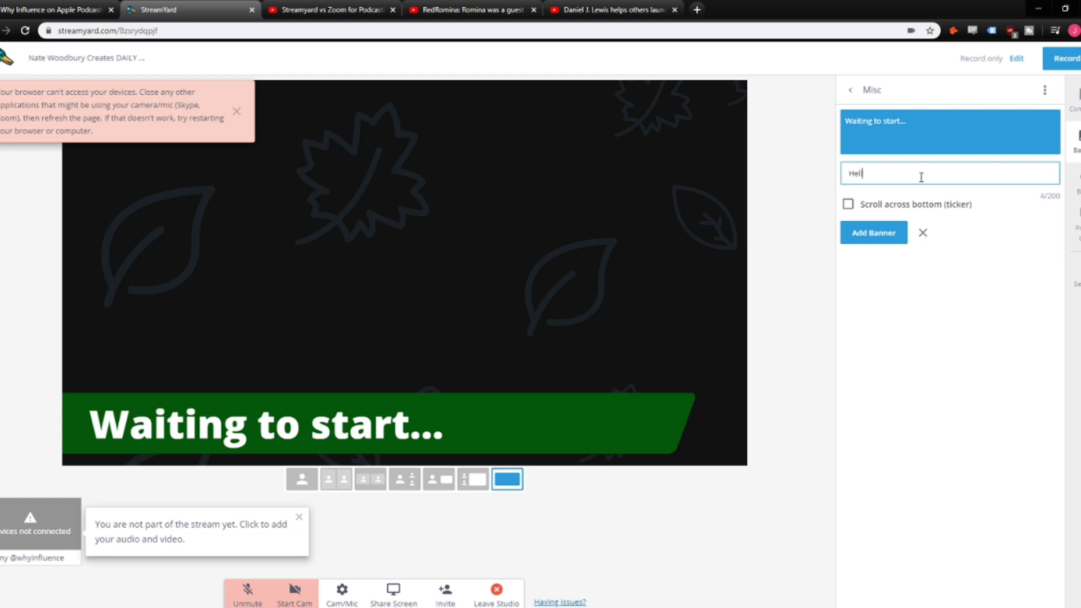
pyautogui.click(885, 232)
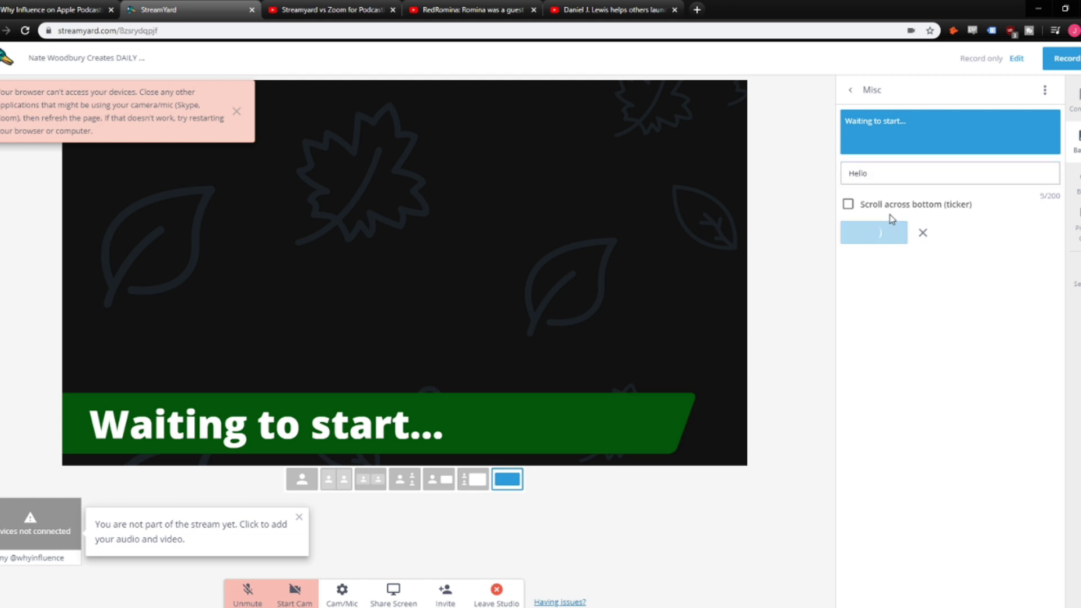
pyautogui.click(895, 196)
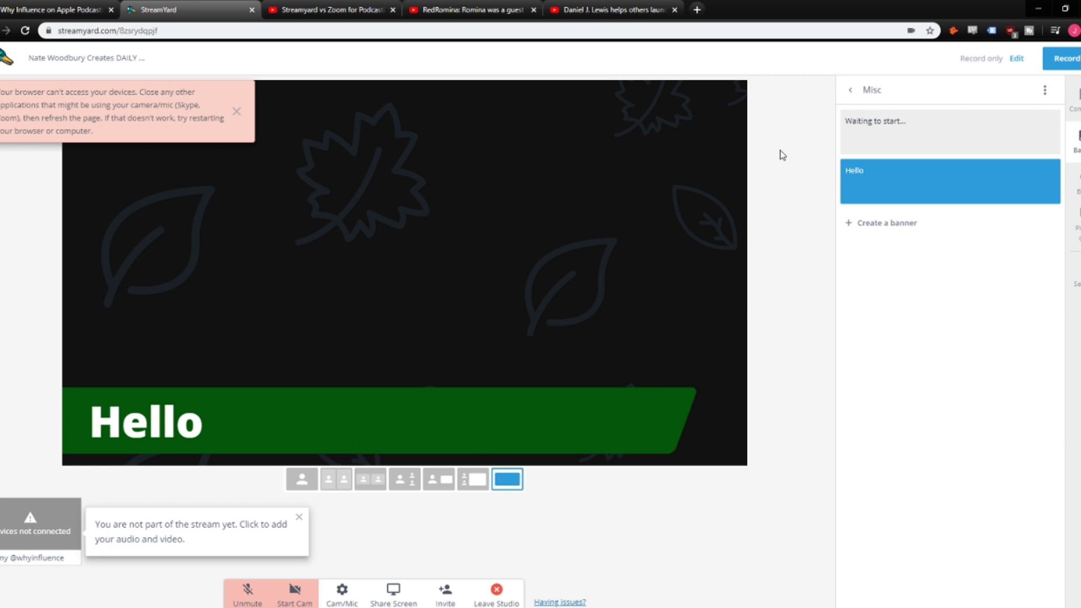
pyautogui.click(851, 90)
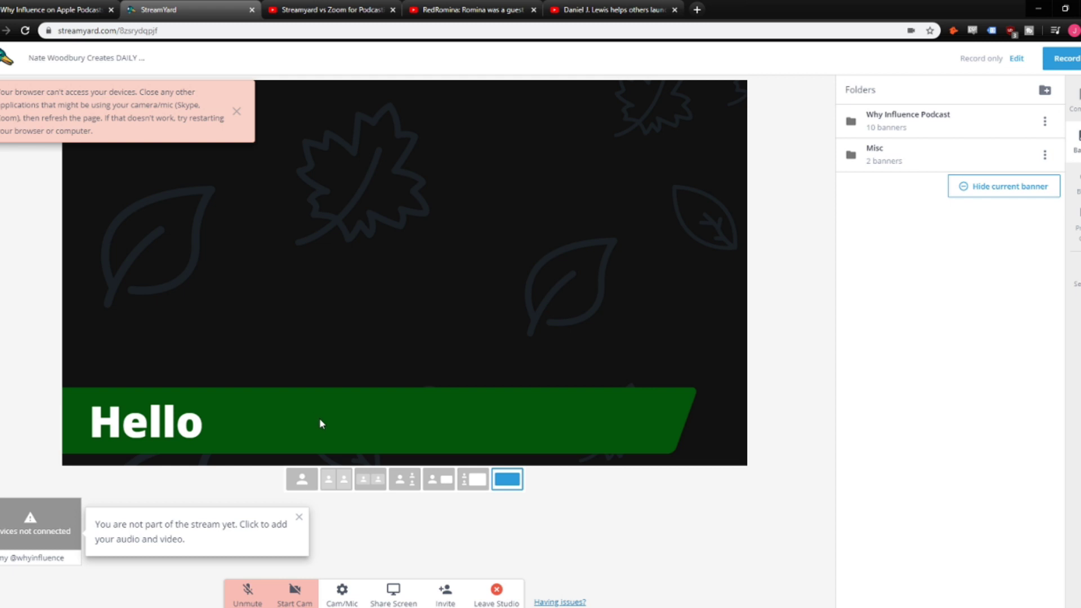
# Step: Put the StreamYard logo and overlay on stage and dismiss the device access warning
pyautogui.click(1076, 186)
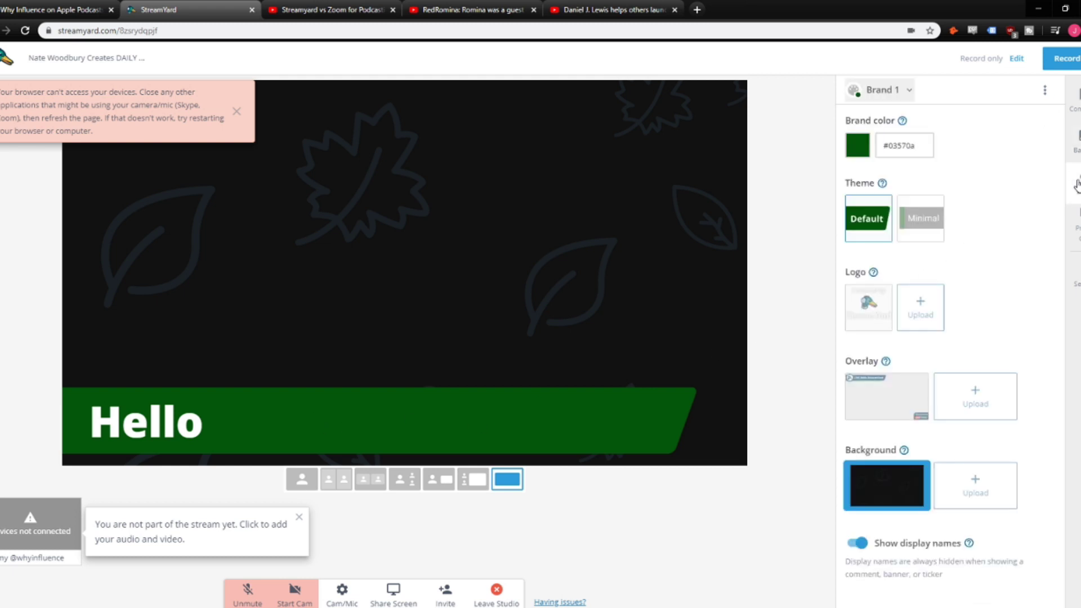
pyautogui.click(863, 319)
pyautogui.click(236, 112)
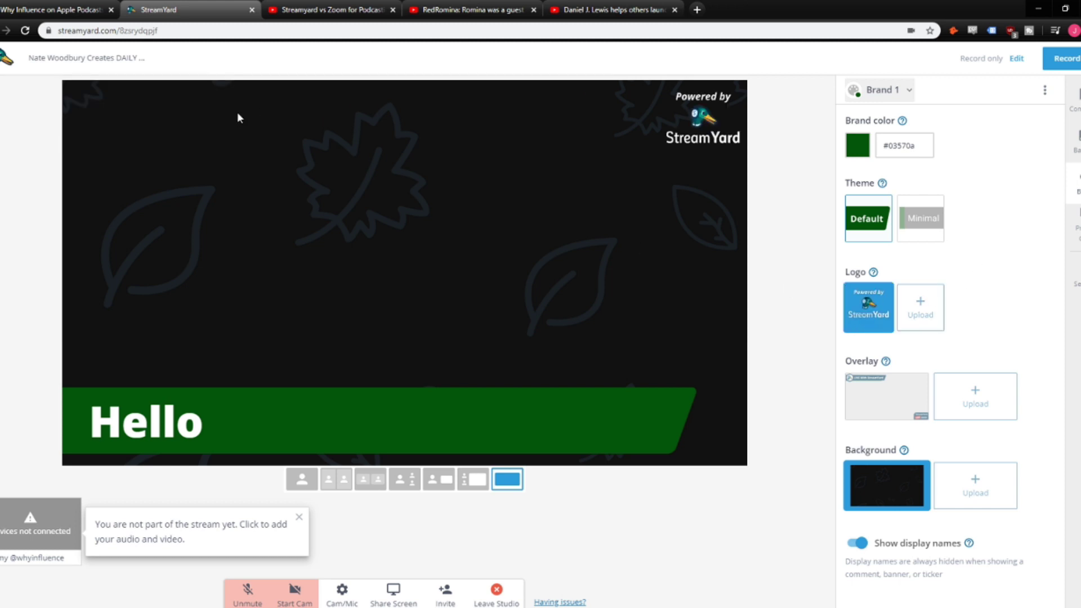
pyautogui.click(867, 315)
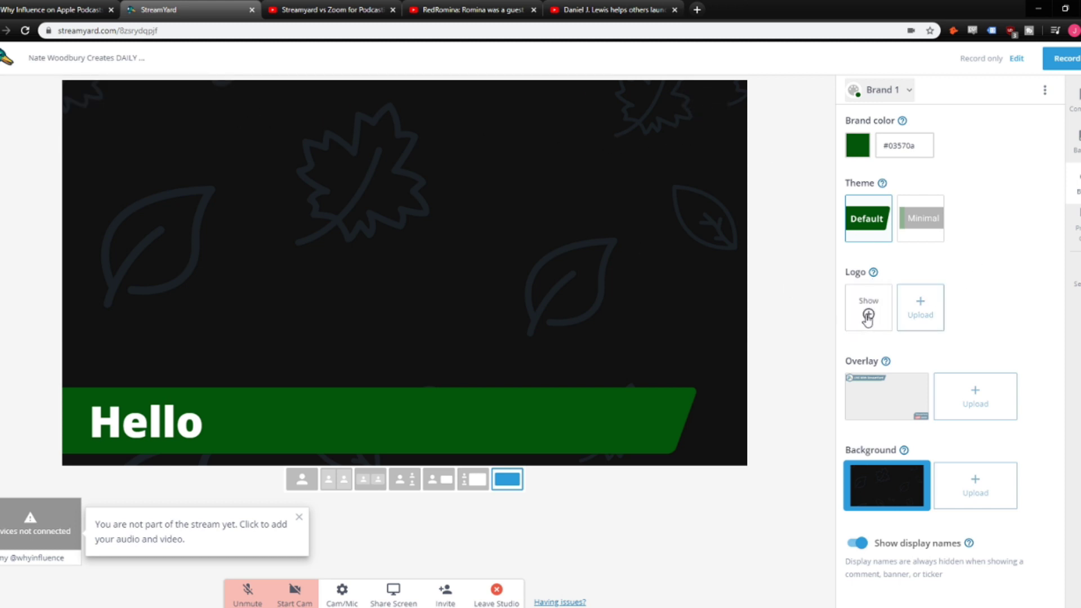
pyautogui.click(867, 315)
pyautogui.click(887, 402)
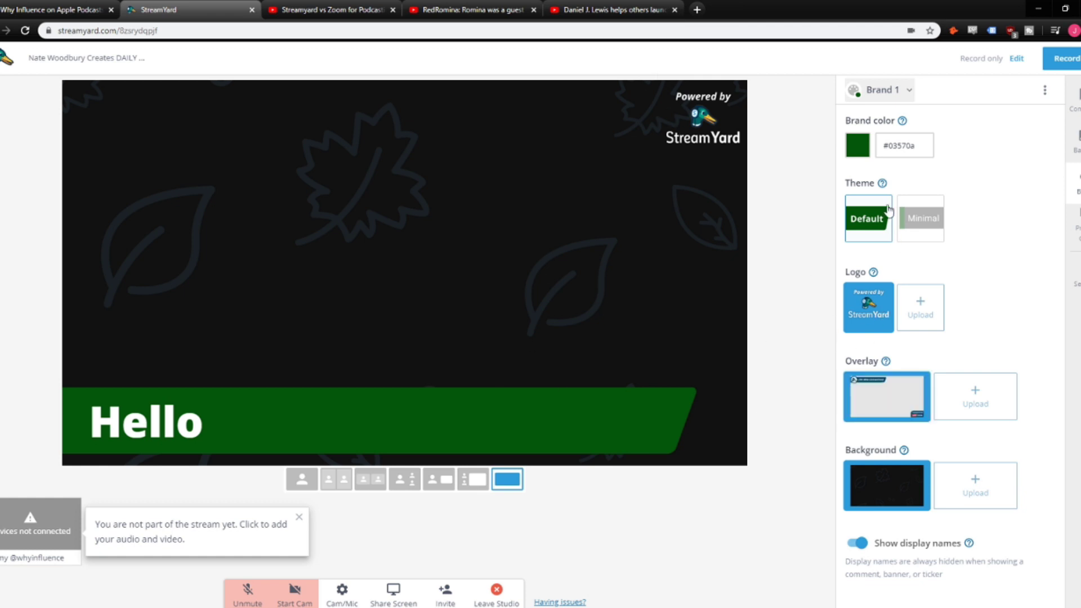
# Step: Take the Hello banner off the stage from the Misc folder
pyautogui.click(1075, 135)
pyautogui.click(939, 157)
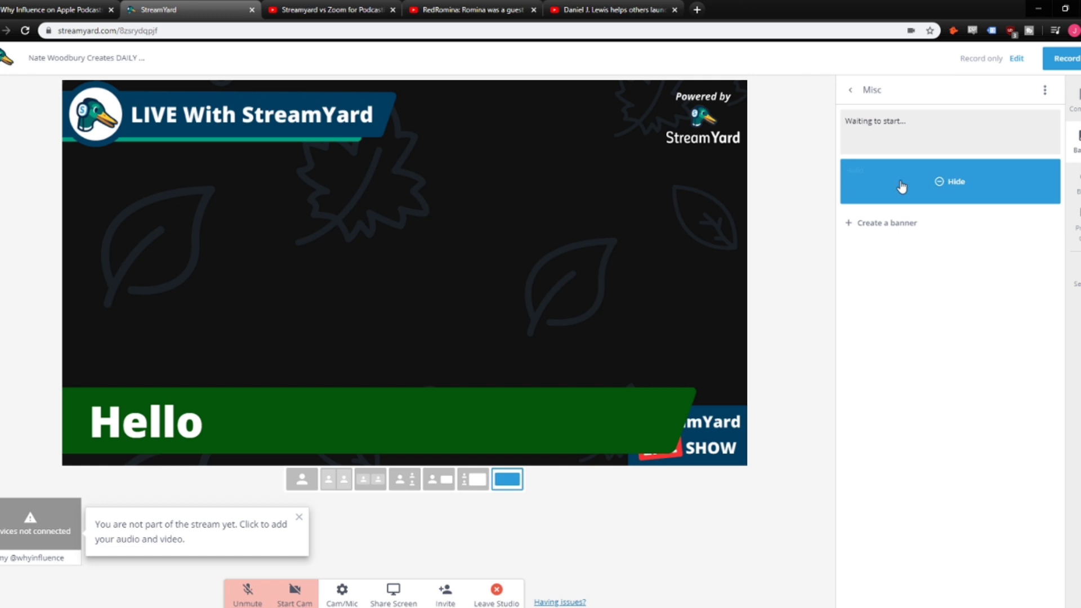
pyautogui.click(900, 186)
pyautogui.click(852, 90)
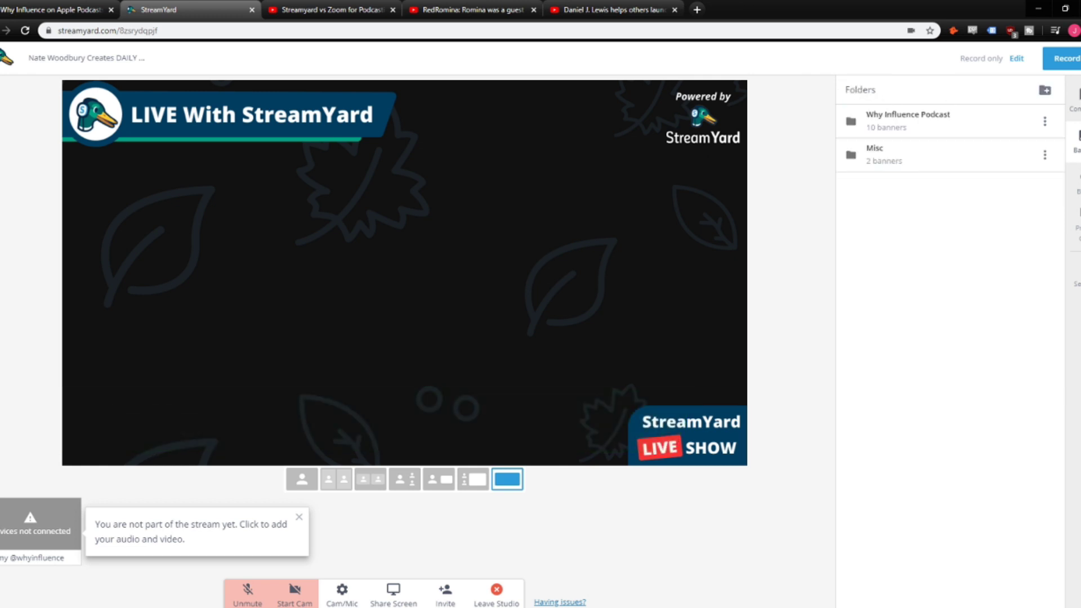
# Step: Hide the logo and overlay from the stage in the brand settings
pyautogui.click(1076, 183)
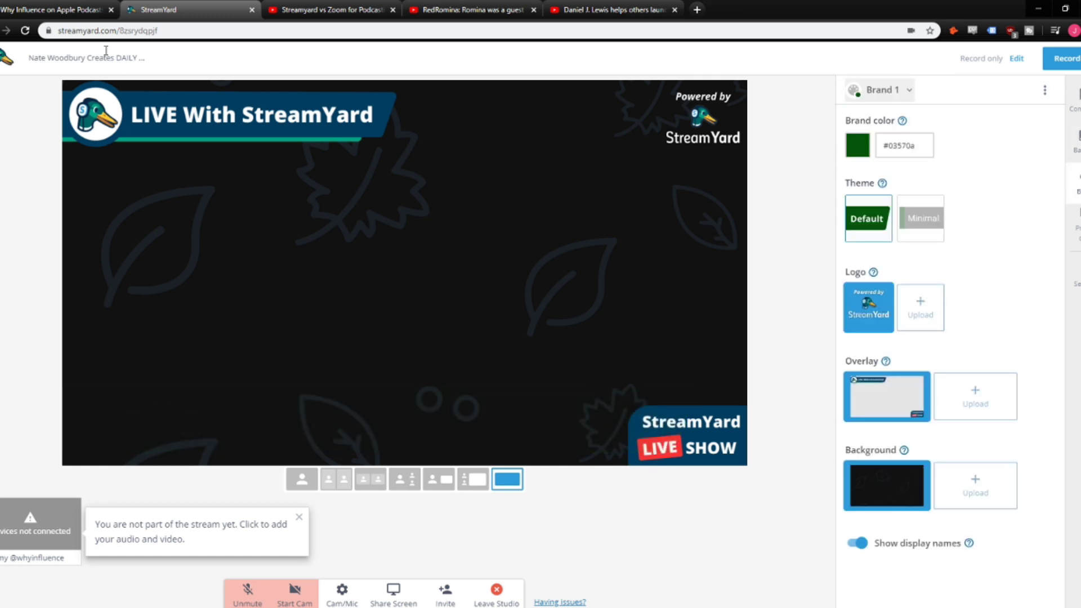
pyautogui.click(887, 404)
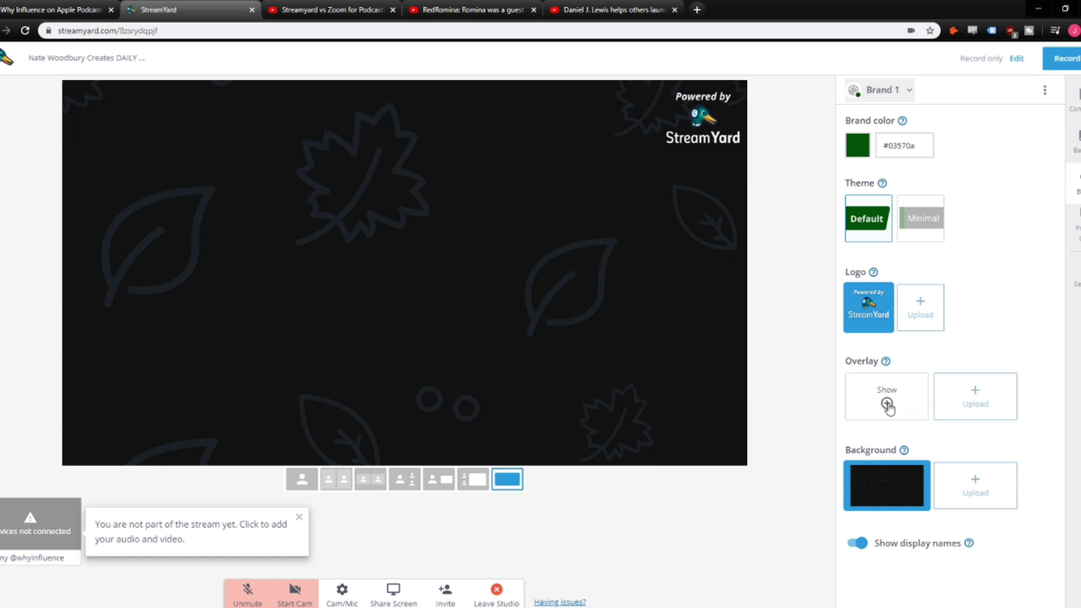
pyautogui.click(885, 404)
pyautogui.click(879, 312)
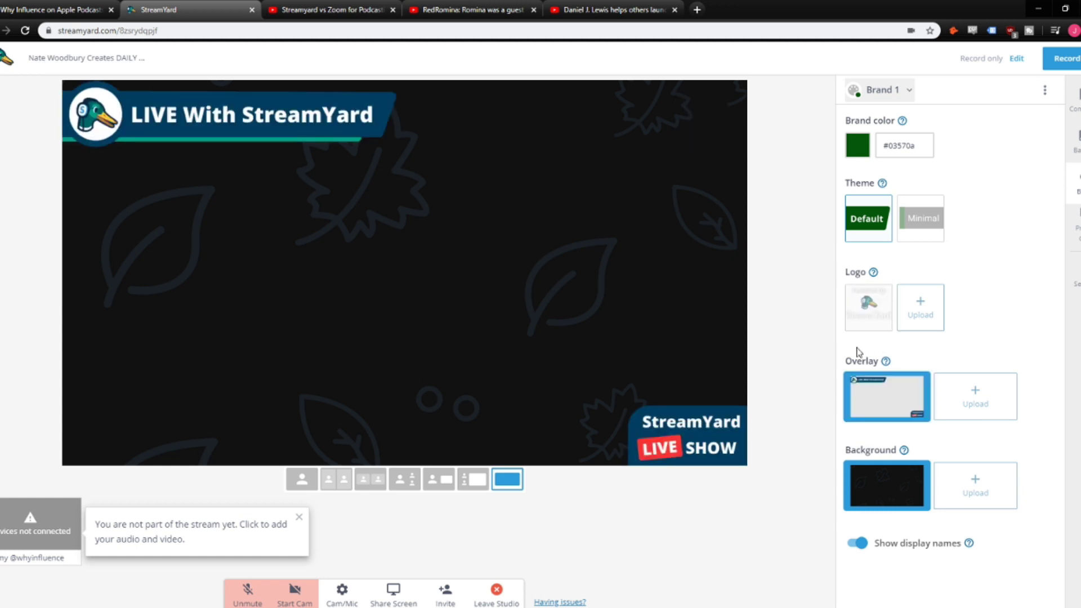
pyautogui.click(885, 396)
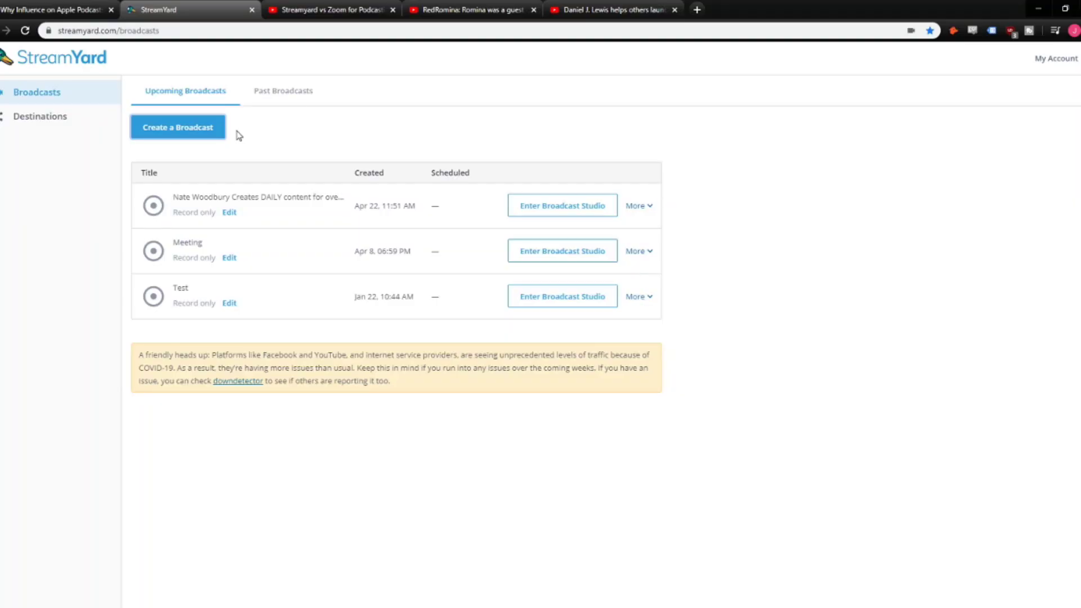
# Step: Start a new broadcast with both Facebook destinations selected
pyautogui.click(187, 134)
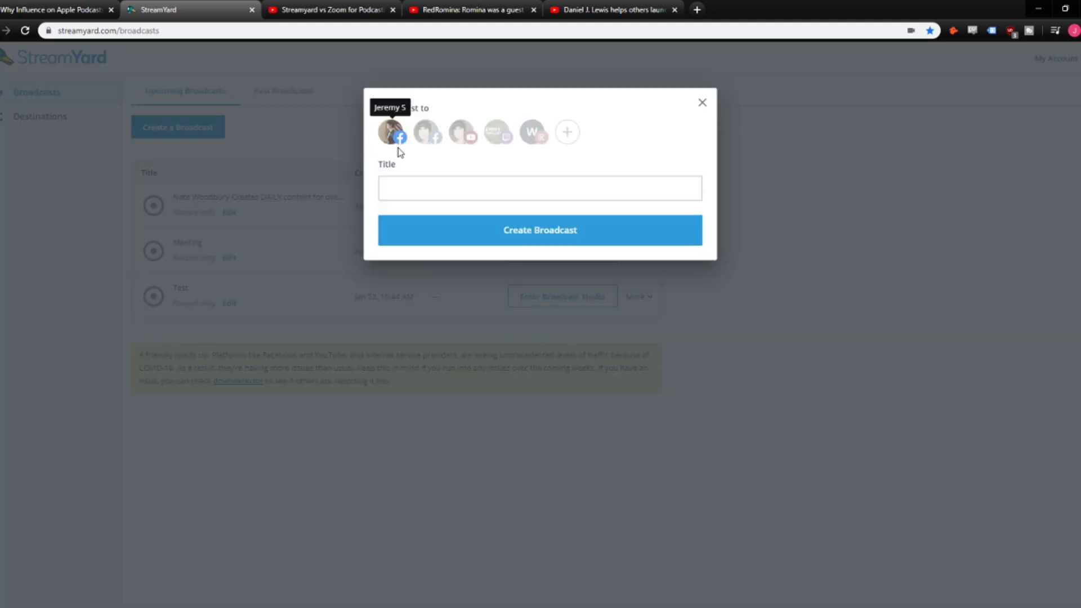
pyautogui.click(392, 133)
pyautogui.click(426, 133)
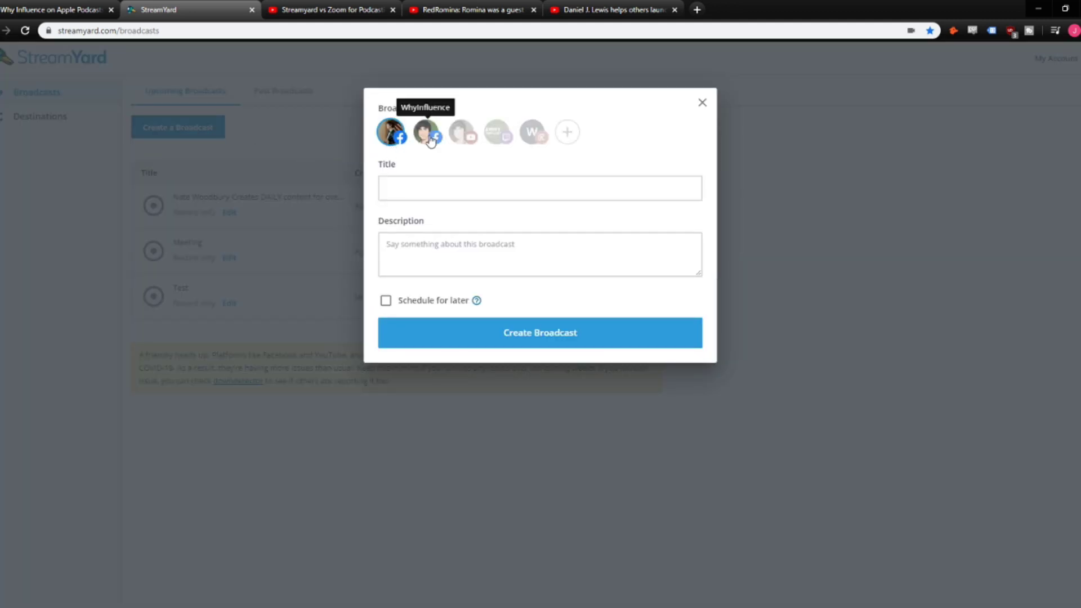
pyautogui.click(406, 185)
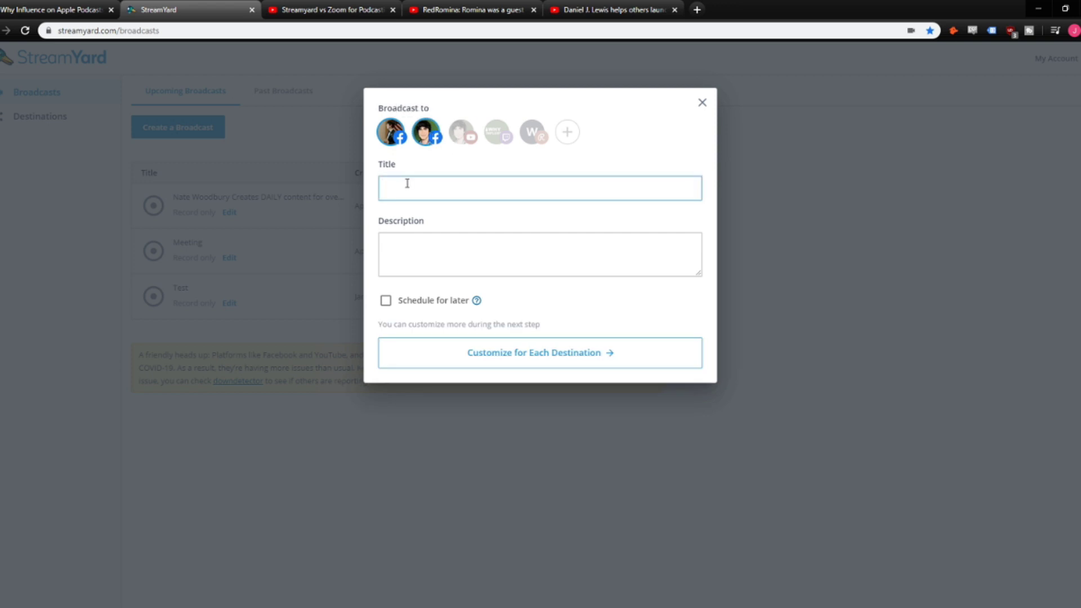
pyautogui.click(386, 246)
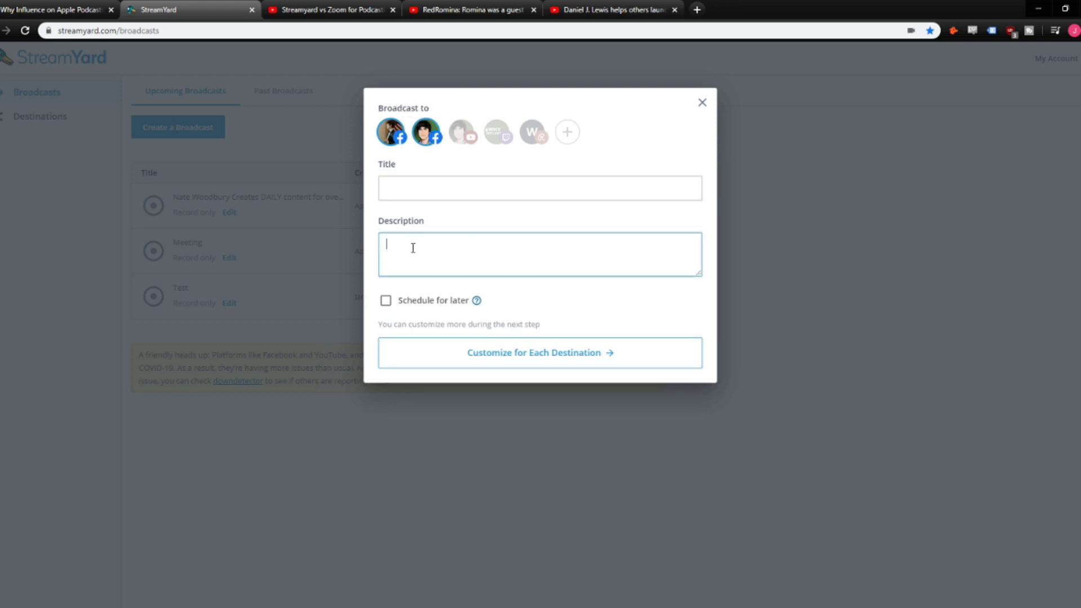
# Step: Deselect both Facebook destinations so the broadcast is record-only, then go to the Title field
pyautogui.click(394, 141)
pyautogui.click(425, 140)
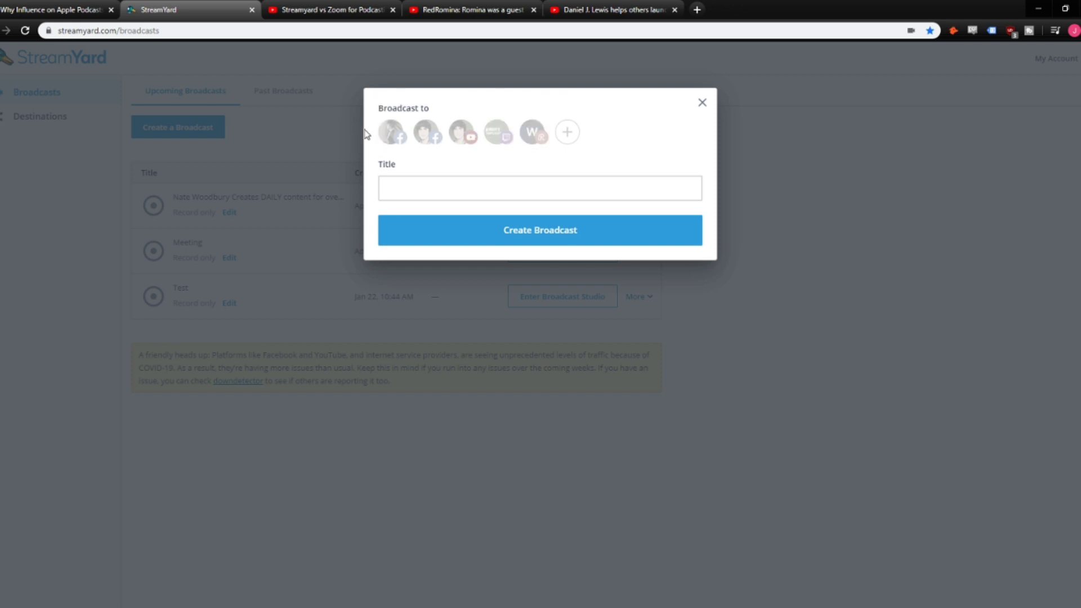
pyautogui.click(454, 183)
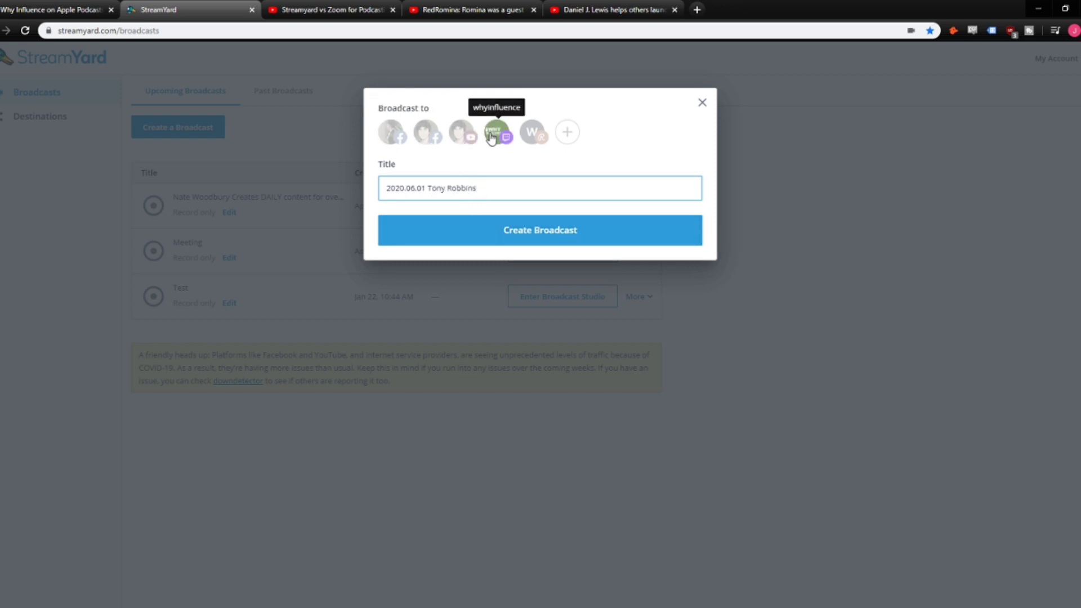
# Step: Title the record-only broadcast with the date 2020.06.01 and the guest's name, then create it
pyautogui.tripleClick(432, 194)
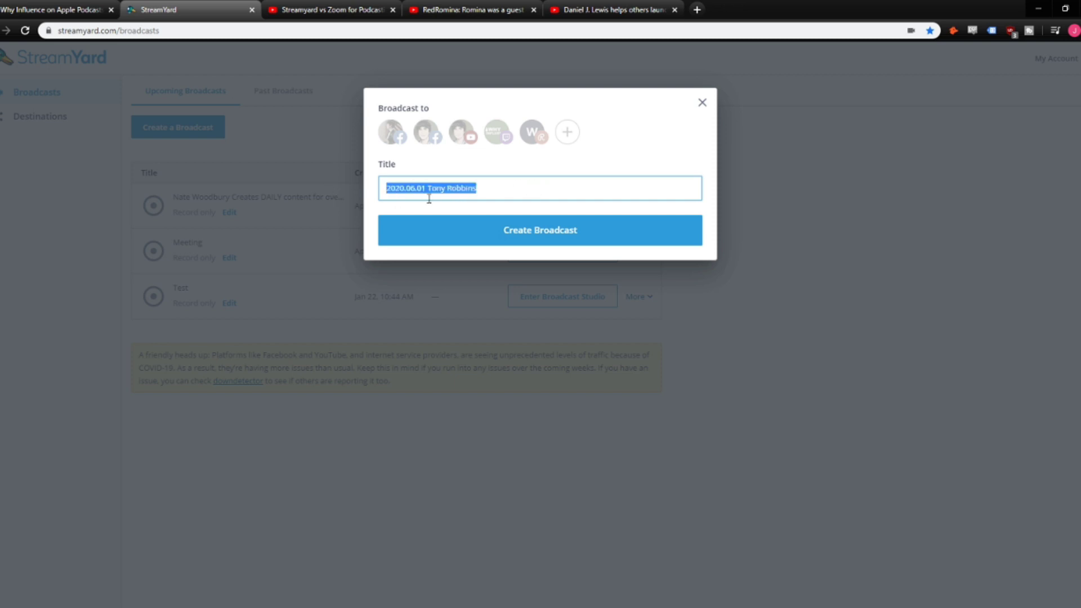
pyautogui.click(419, 185)
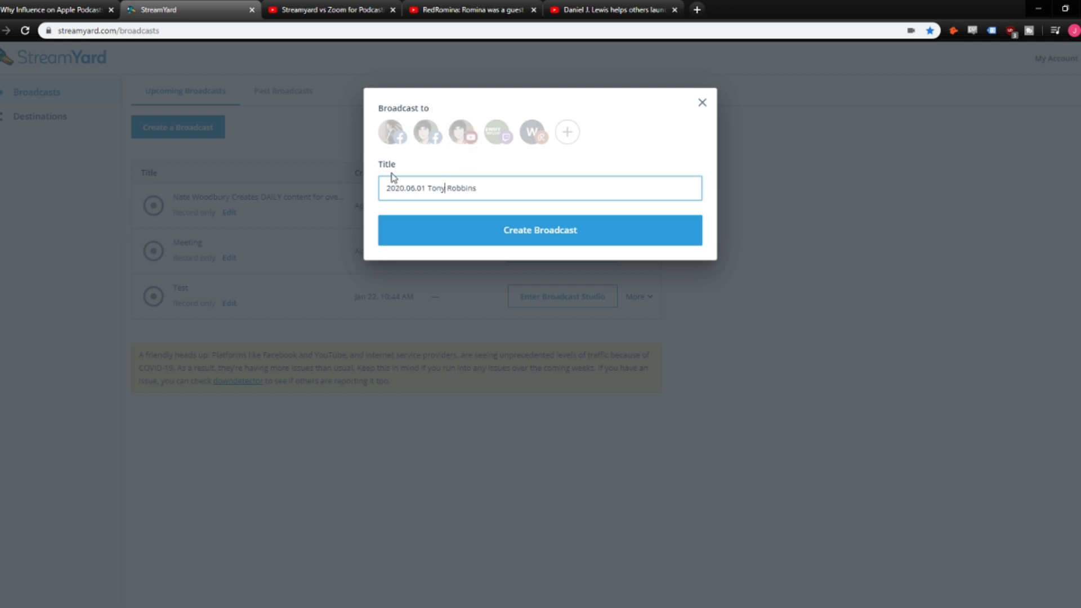
pyautogui.moveTo(387, 189); pyautogui.dragTo(538, 197)
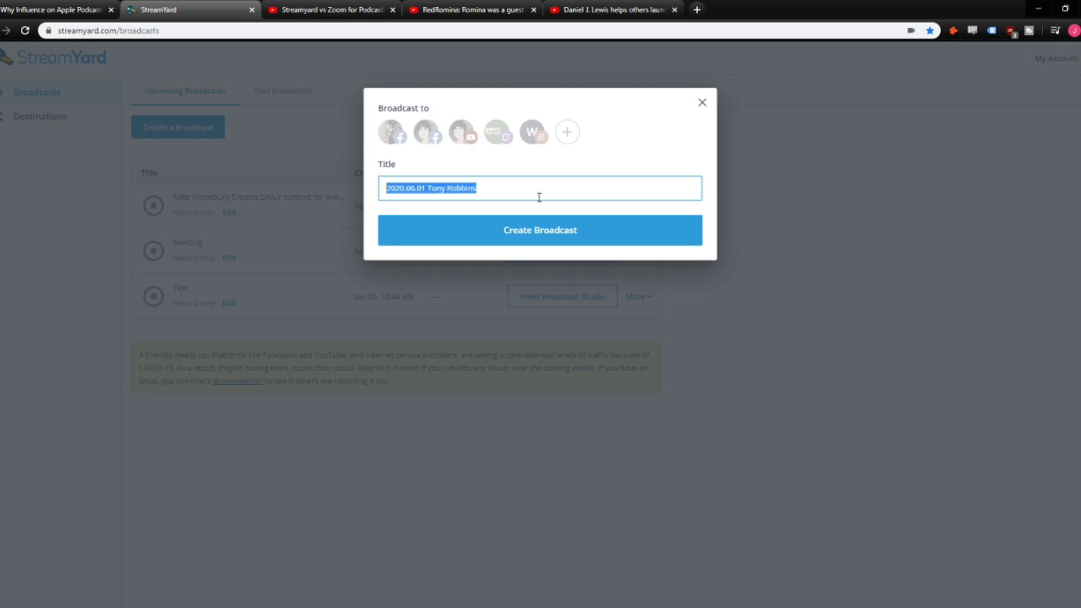
pyautogui.click(505, 191)
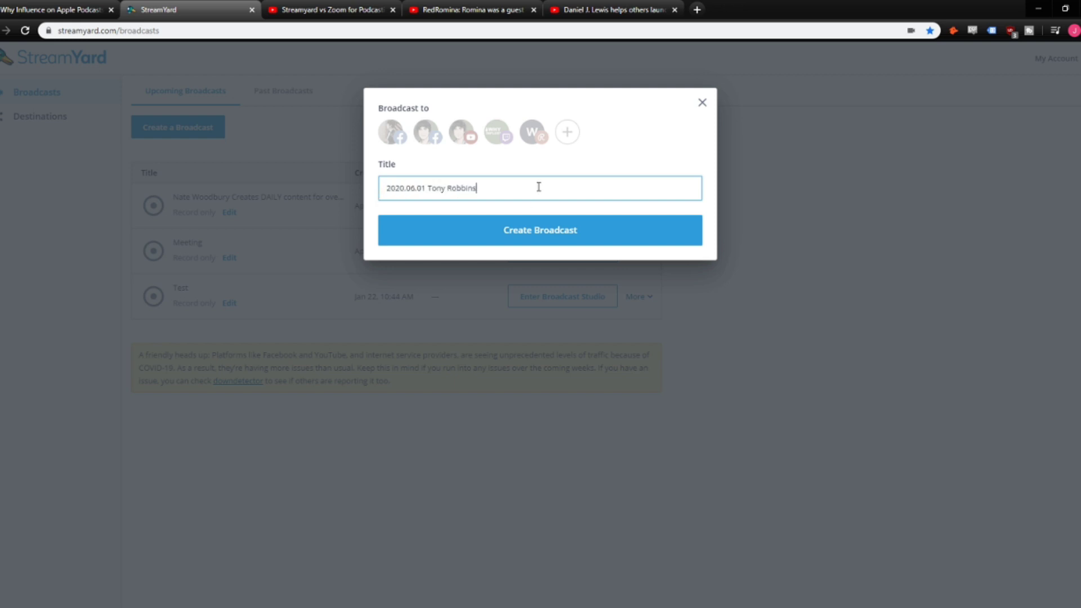
pyautogui.moveTo(385, 189); pyautogui.dragTo(530, 196)
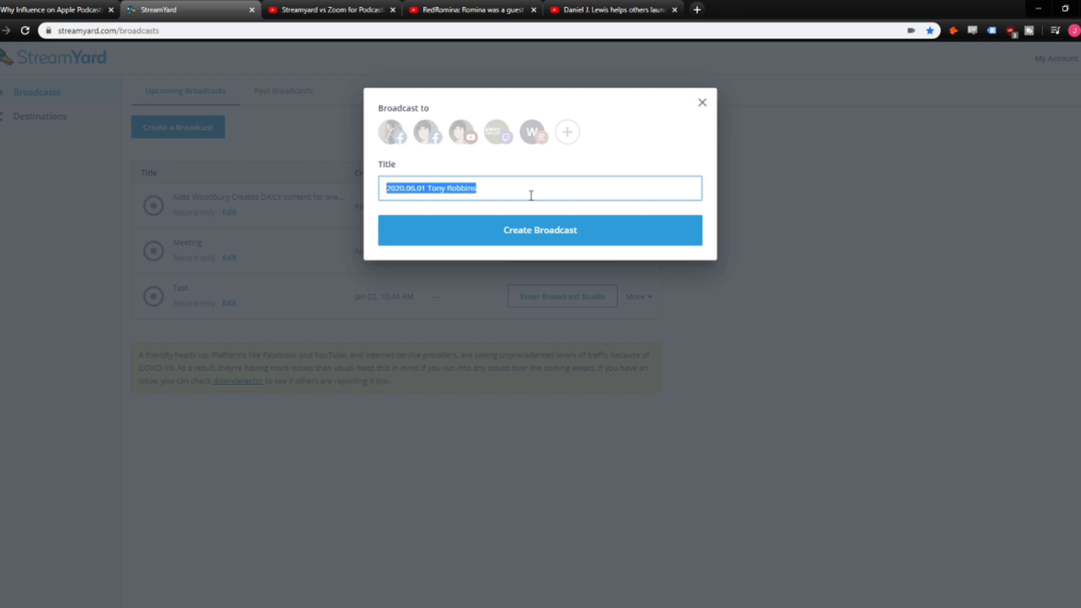
pyautogui.click(540, 235)
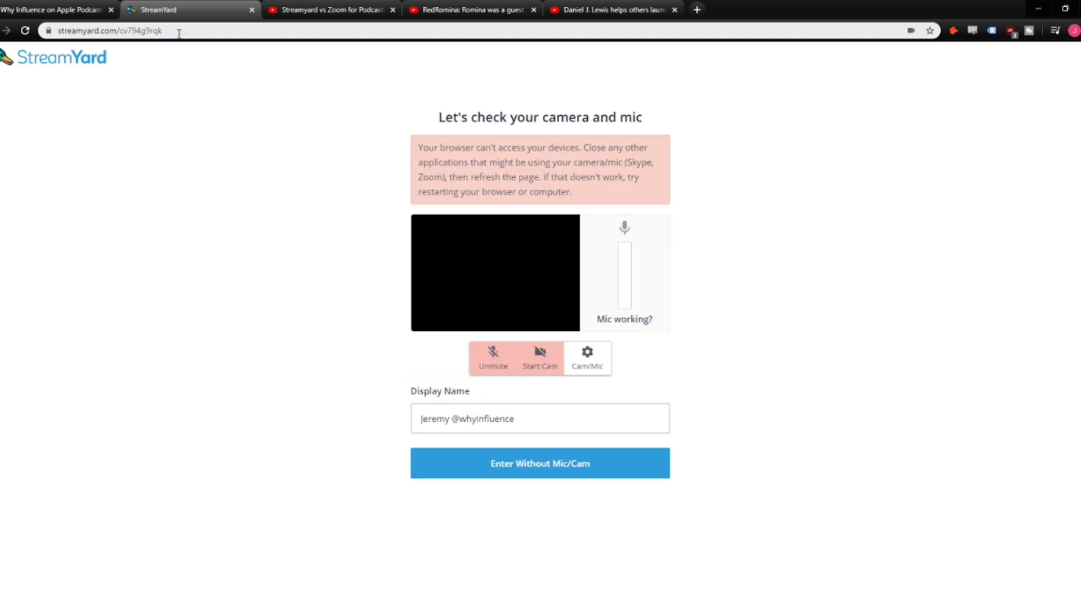
# Step: Enter the 2020.06.01 broadcast studio without a camera or microphone
pyautogui.moveTo(161, 31); pyautogui.dragTo(27, 33)
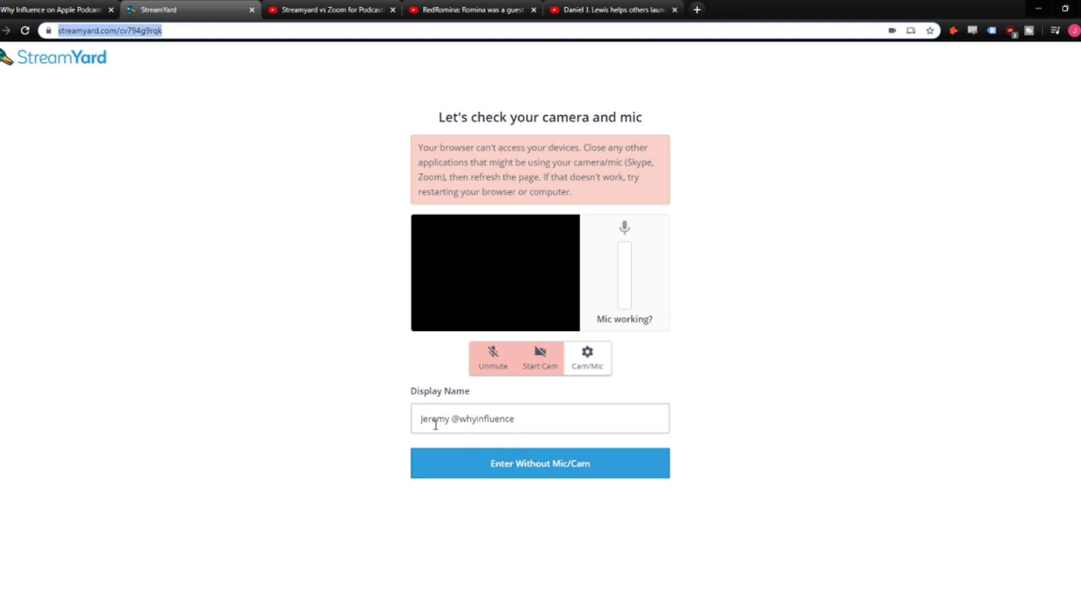
pyautogui.click(164, 32)
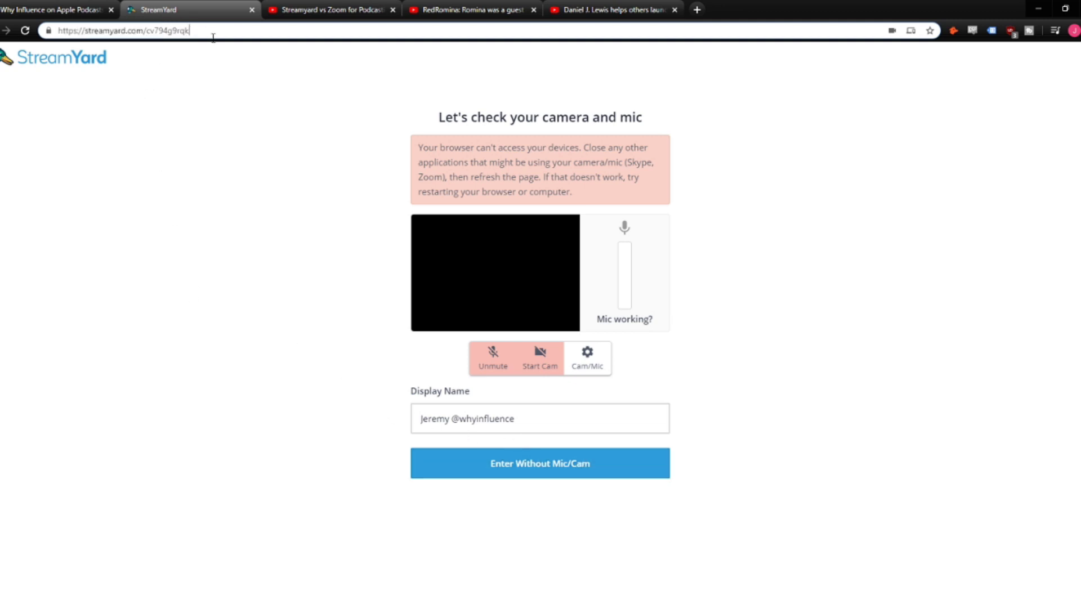
pyautogui.click(265, 83)
pyautogui.click(170, 30)
pyautogui.click(167, 57)
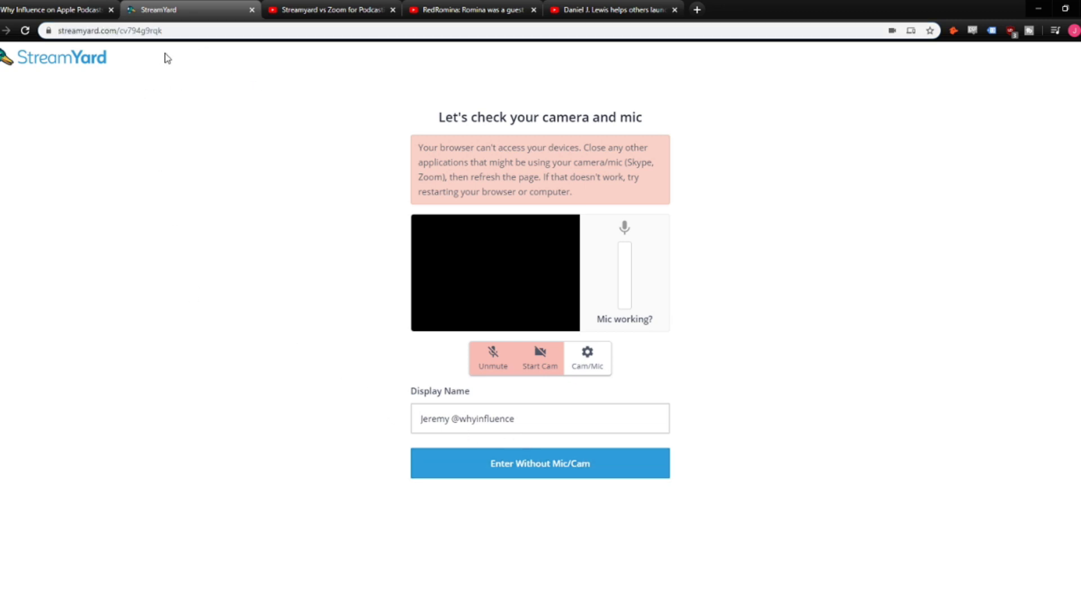
pyautogui.click(542, 467)
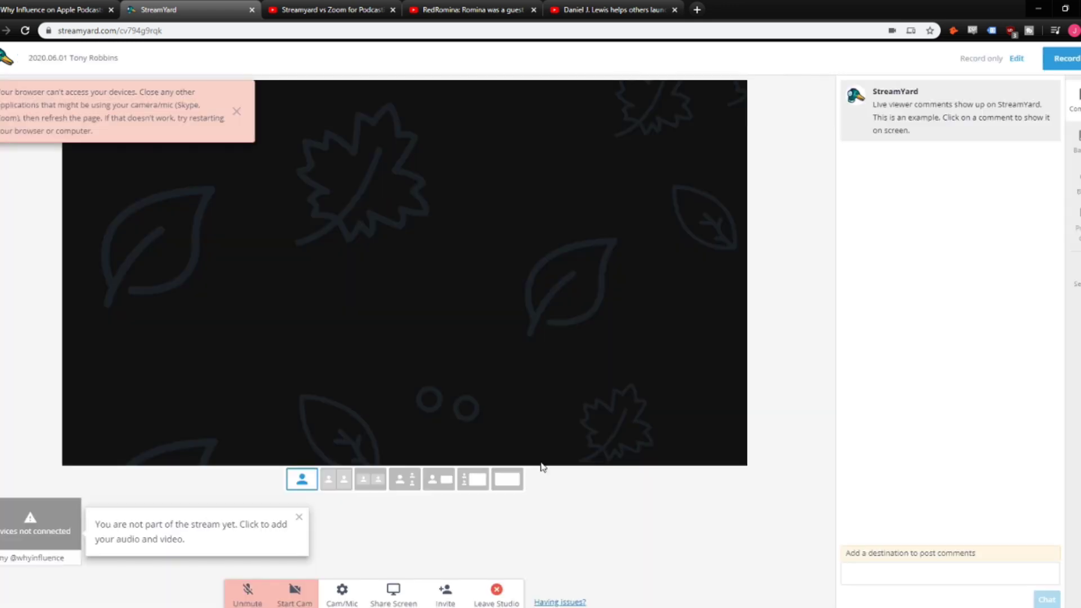
# Step: Copy the broadcast's guest invite link from the Invite dialog and close the dialog
pyautogui.click(446, 594)
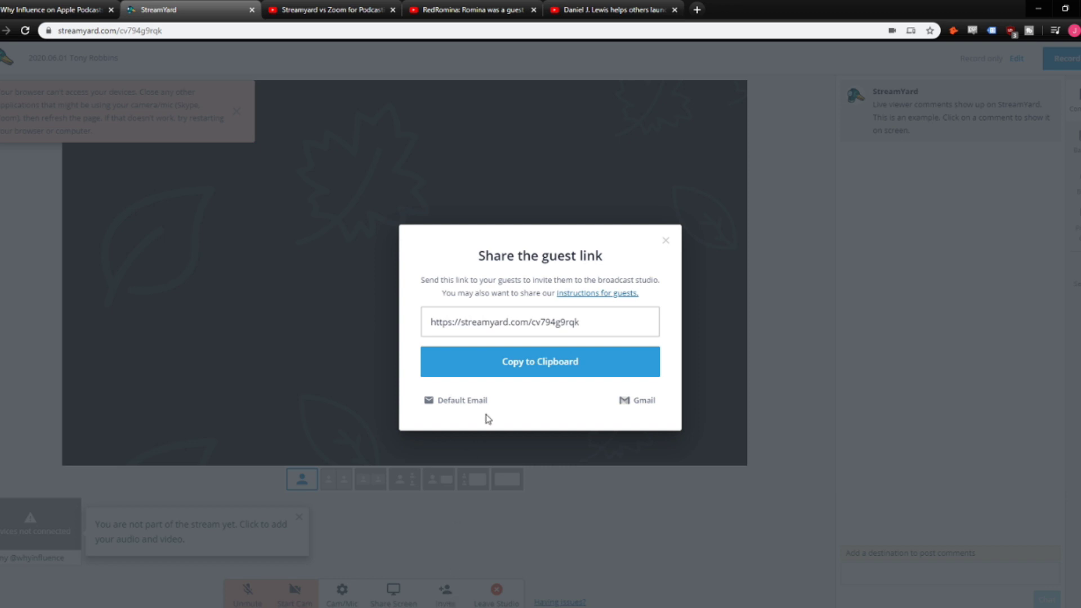
pyautogui.moveTo(580, 322); pyautogui.dragTo(428, 322)
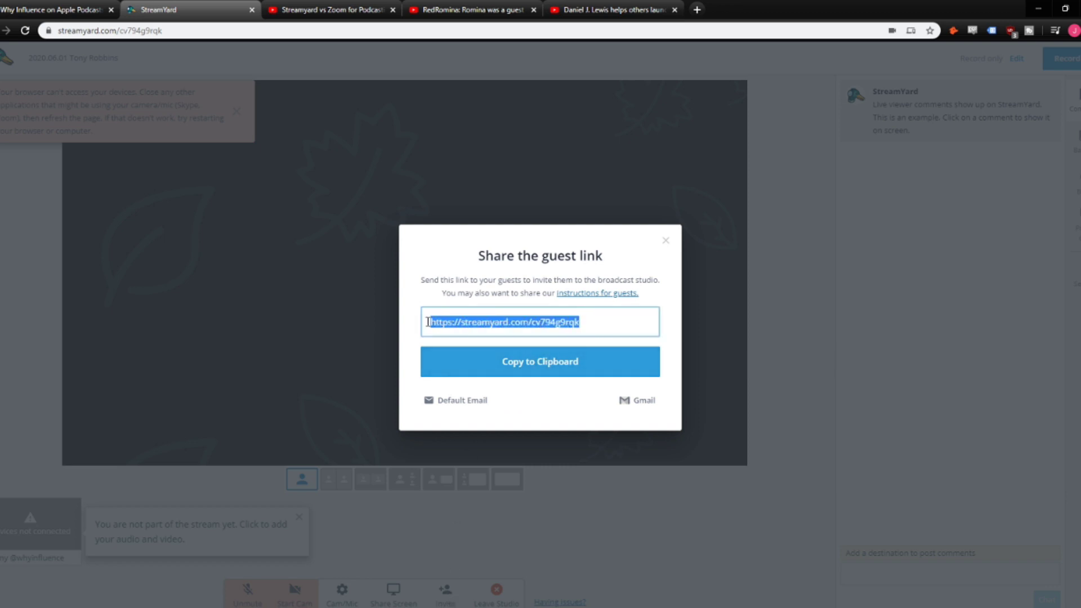
pyautogui.click(194, 29)
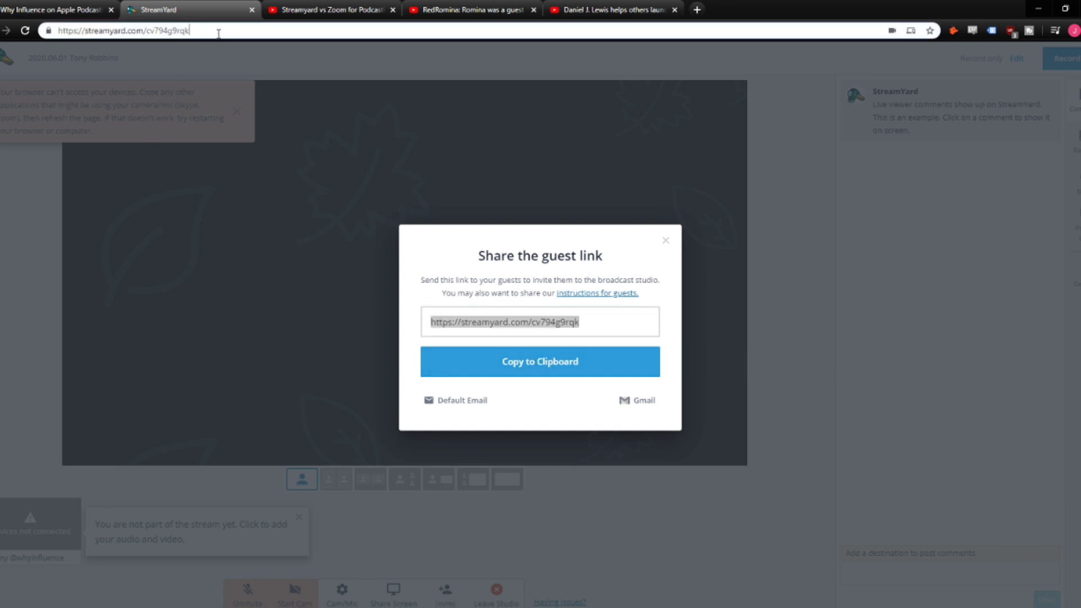
pyautogui.moveTo(190, 32); pyautogui.dragTo(56, 33)
pyautogui.click(591, 321)
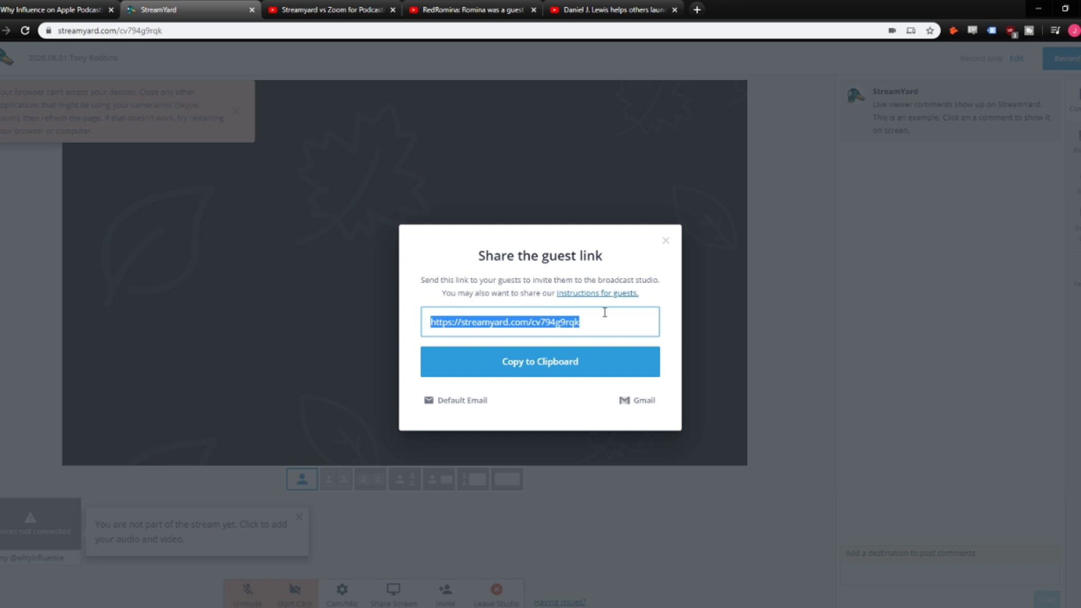
pyautogui.click(666, 241)
pyautogui.click(195, 29)
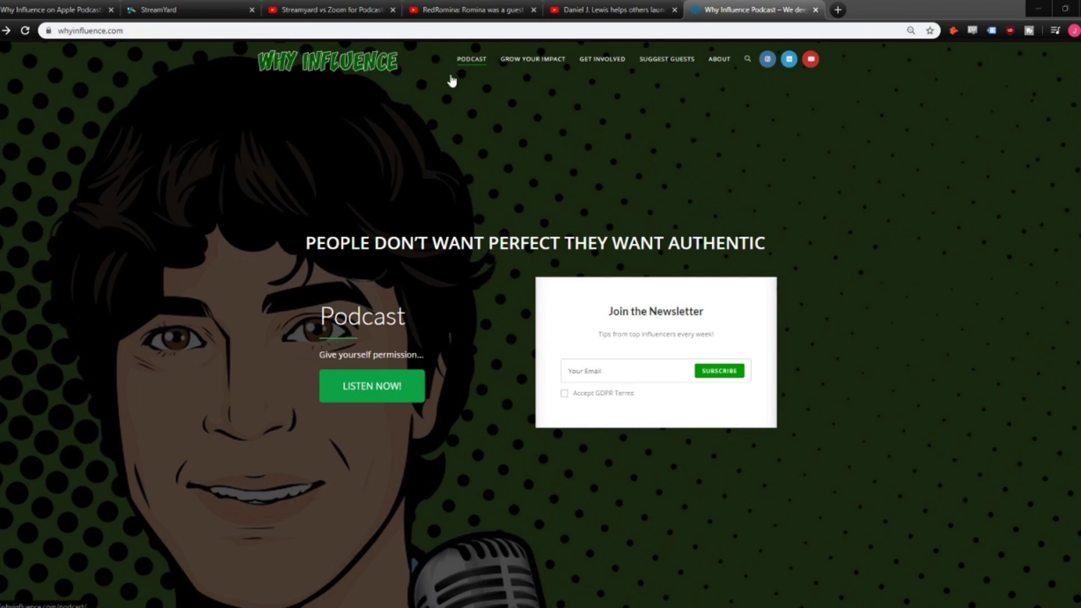
# Step: Open the whyinfluence.com Podcast page showing episodes 043 down to 038
pyautogui.click(472, 61)
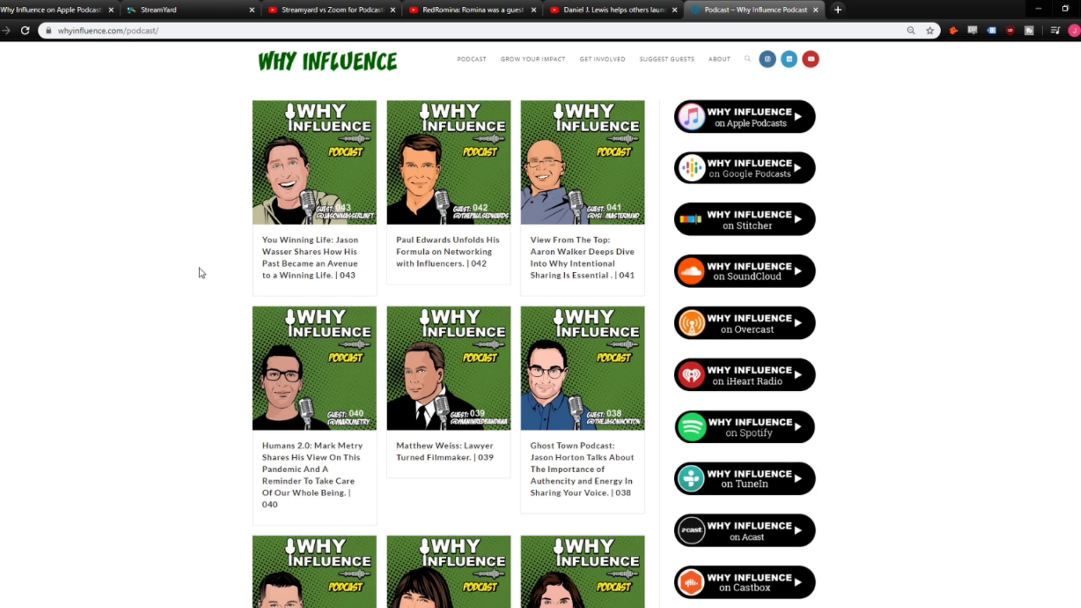
# Step: Go to page 3 of the podcast episode list, showing episodes 026 down to 019
pyautogui.scroll(-1, 202, 264)
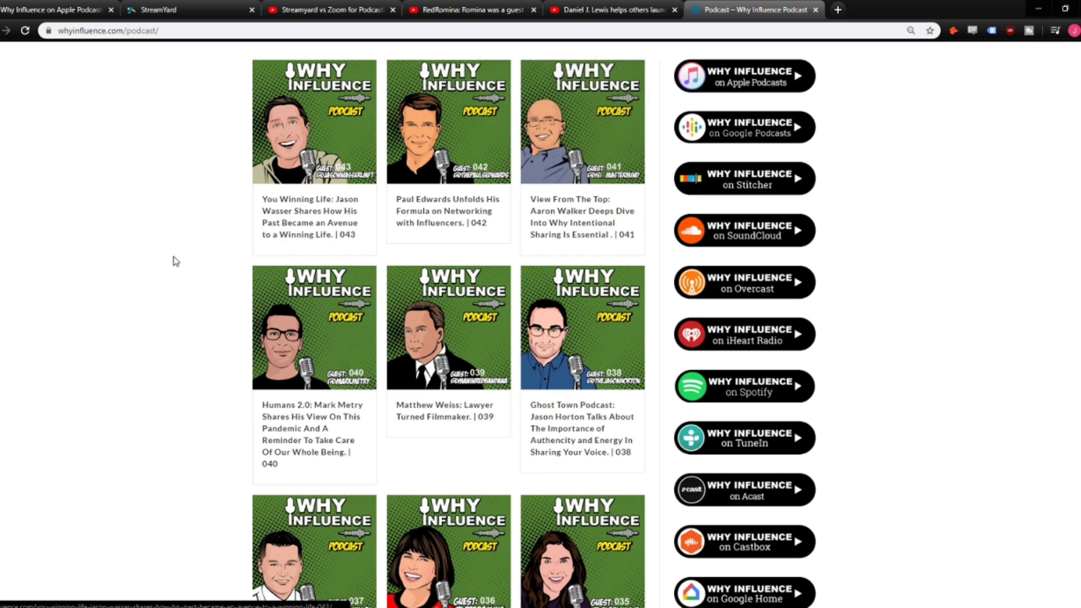
pyautogui.scroll(-2, 172, 258)
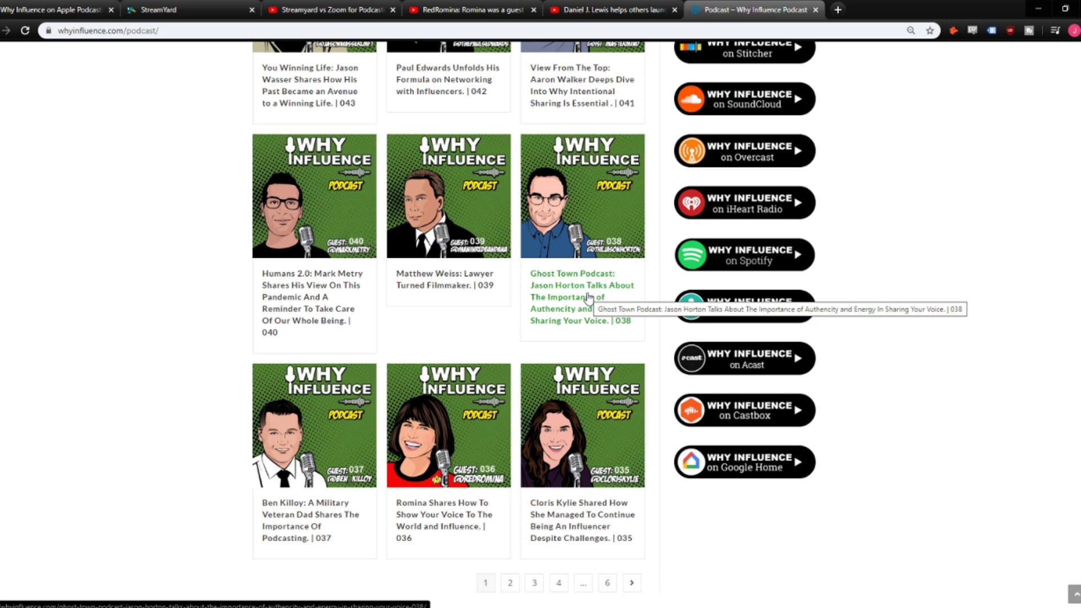
pyautogui.scroll(-1, 588, 297)
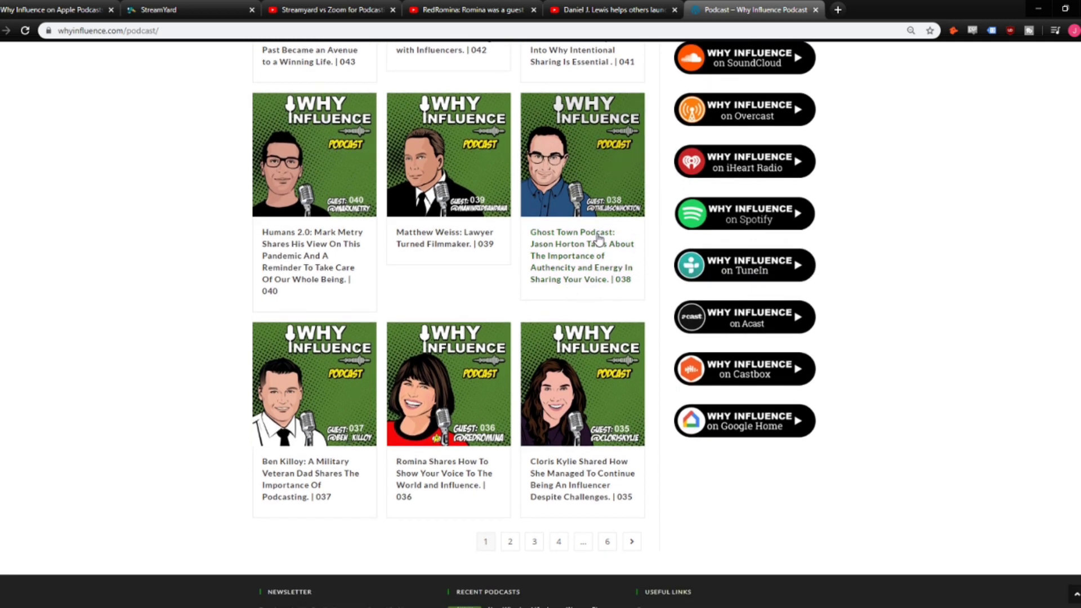
pyautogui.click(535, 543)
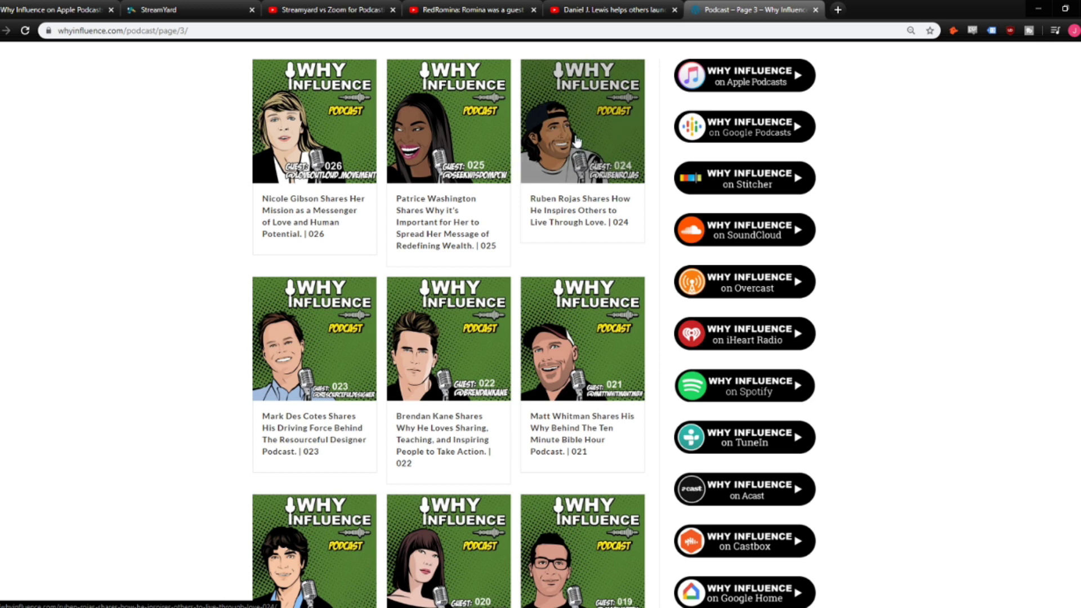
# Step: Switch to the YouTube replay of the interview about launching and growing podcasts
pyautogui.click(618, 10)
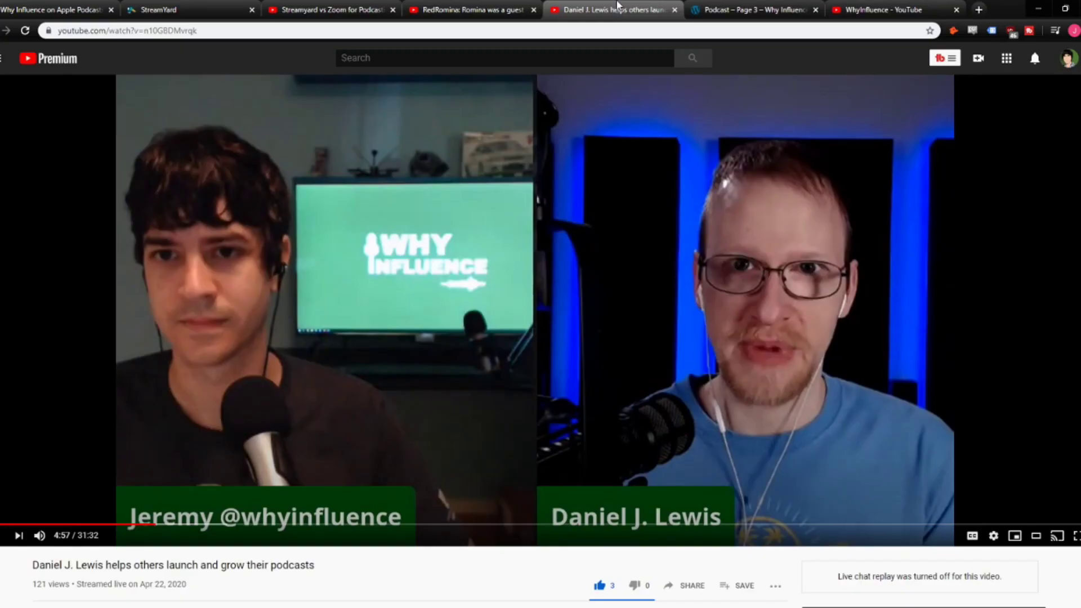